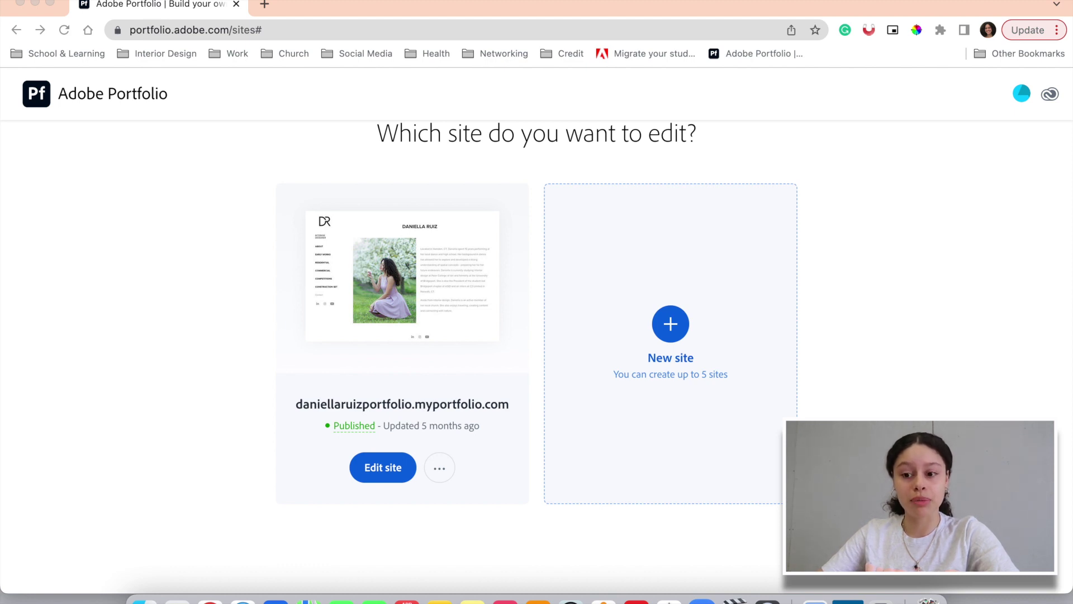
# Step: Start a new site, browse the Full Portfolio theme cards, and preview the Andreas theme
pyautogui.click(671, 327)
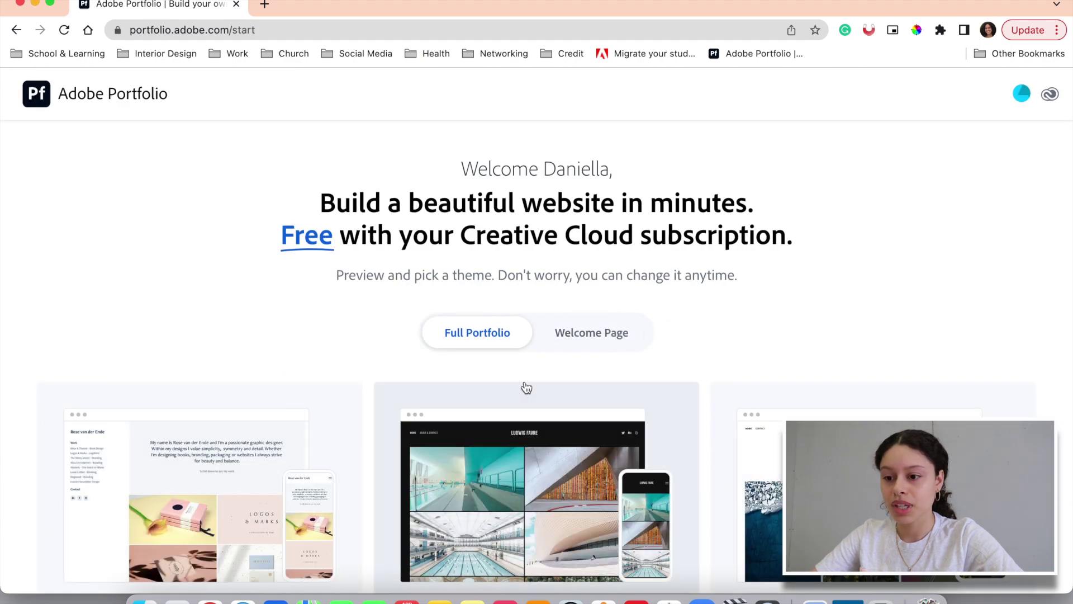
pyautogui.scroll(-8, 527, 386)
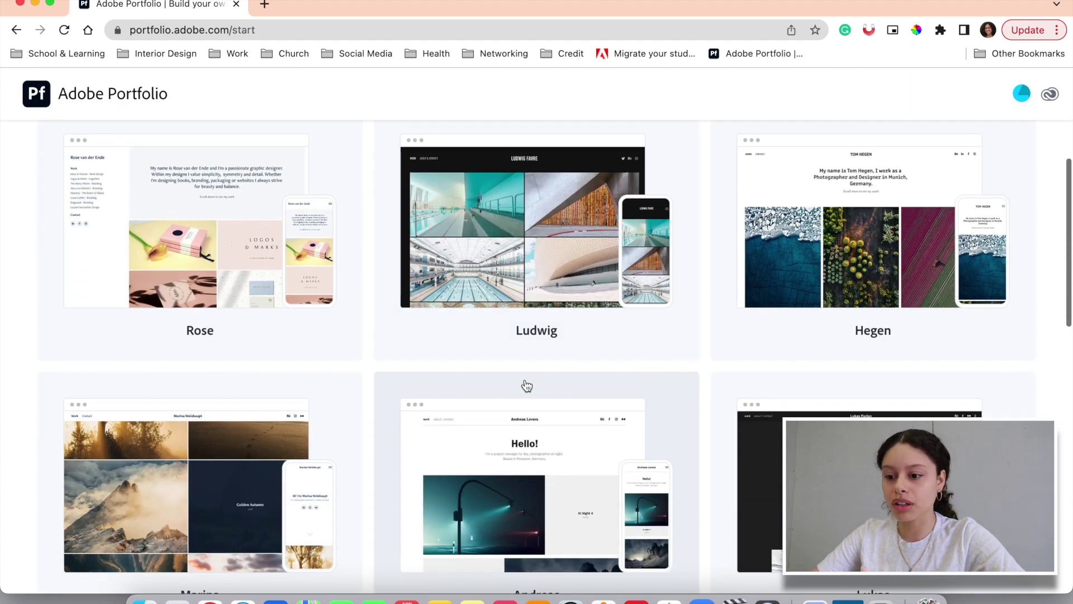
pyautogui.scroll(-5, 526, 385)
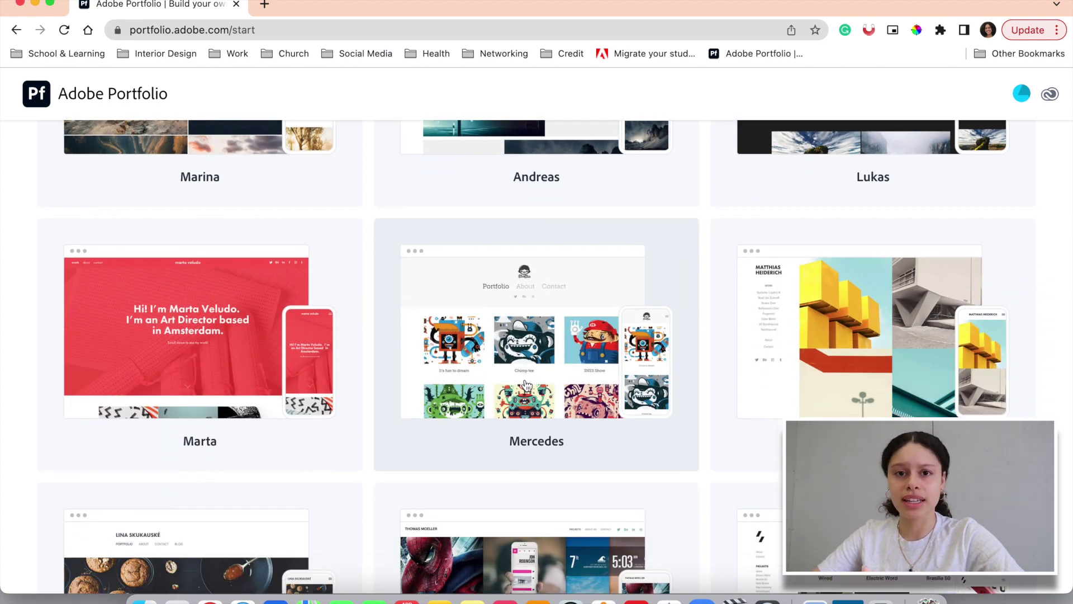
pyautogui.scroll(-1, 526, 384)
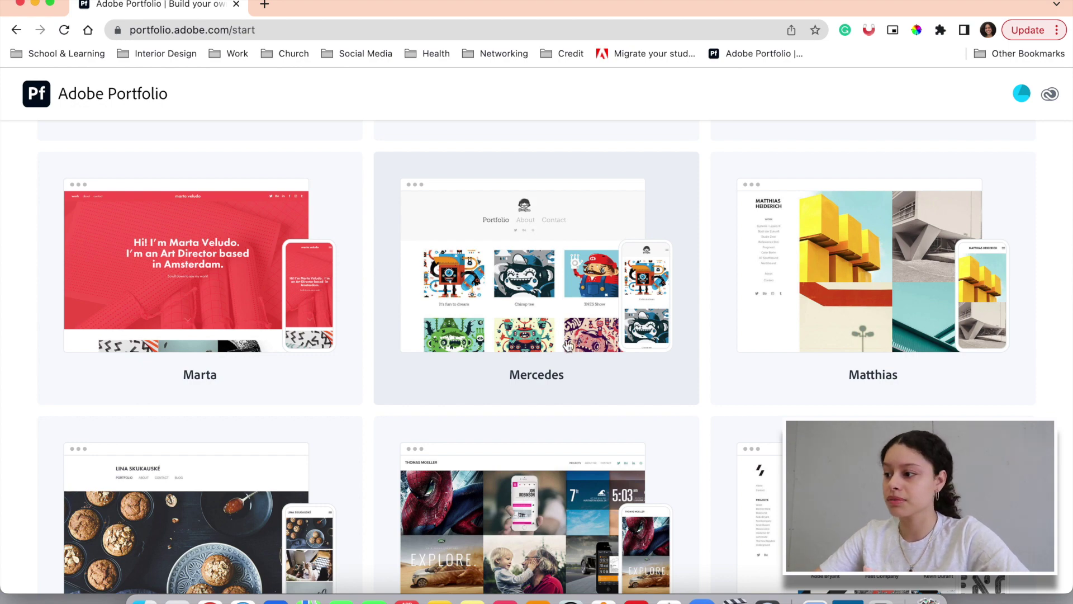
pyautogui.scroll(-10, 568, 347)
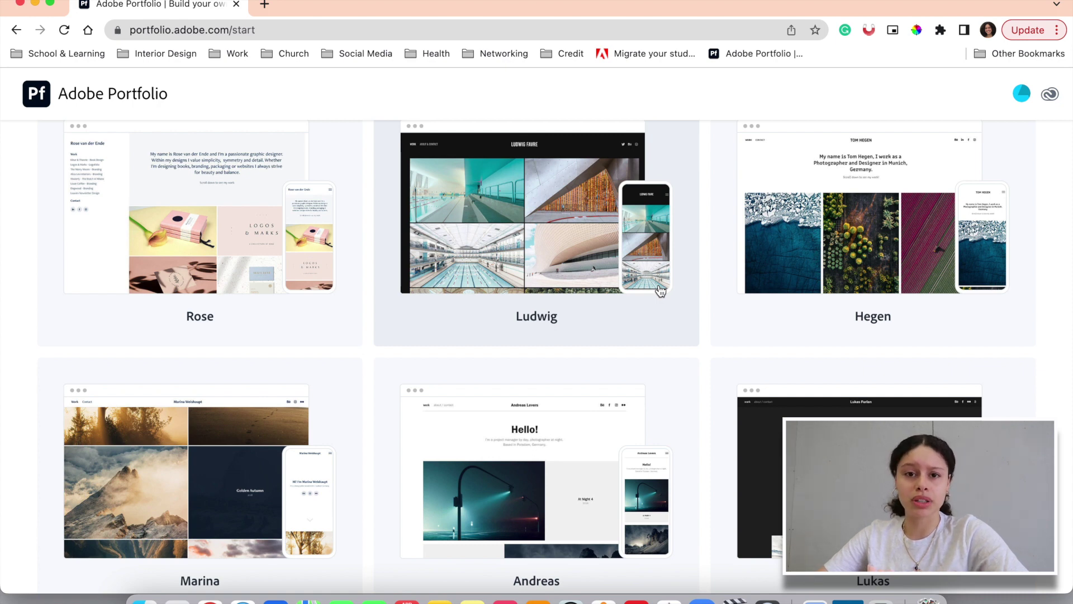
pyautogui.scroll(5, 532, 340)
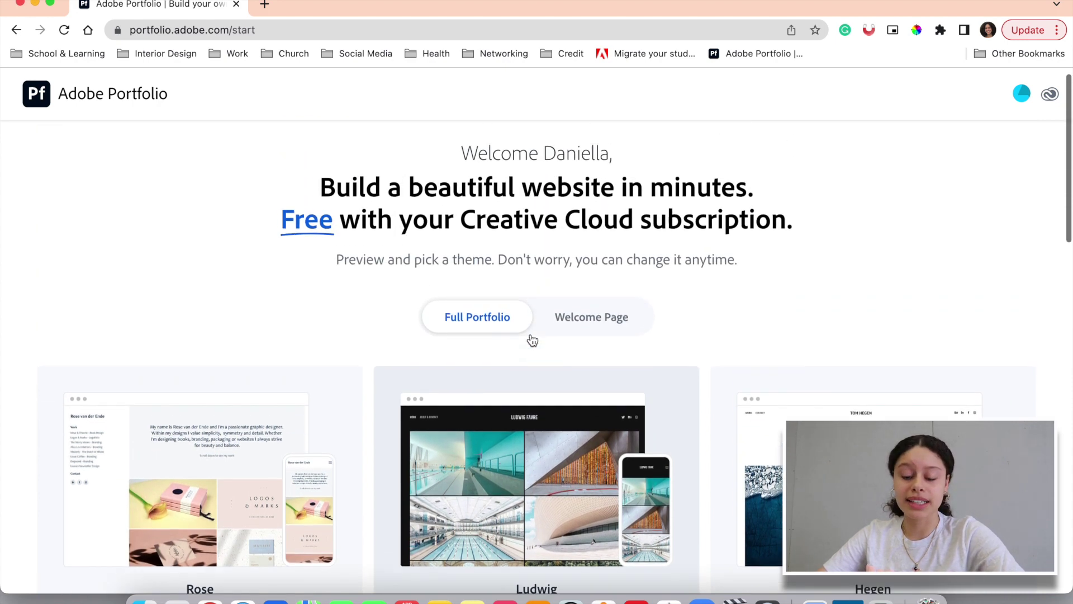
pyautogui.scroll(-3, 532, 340)
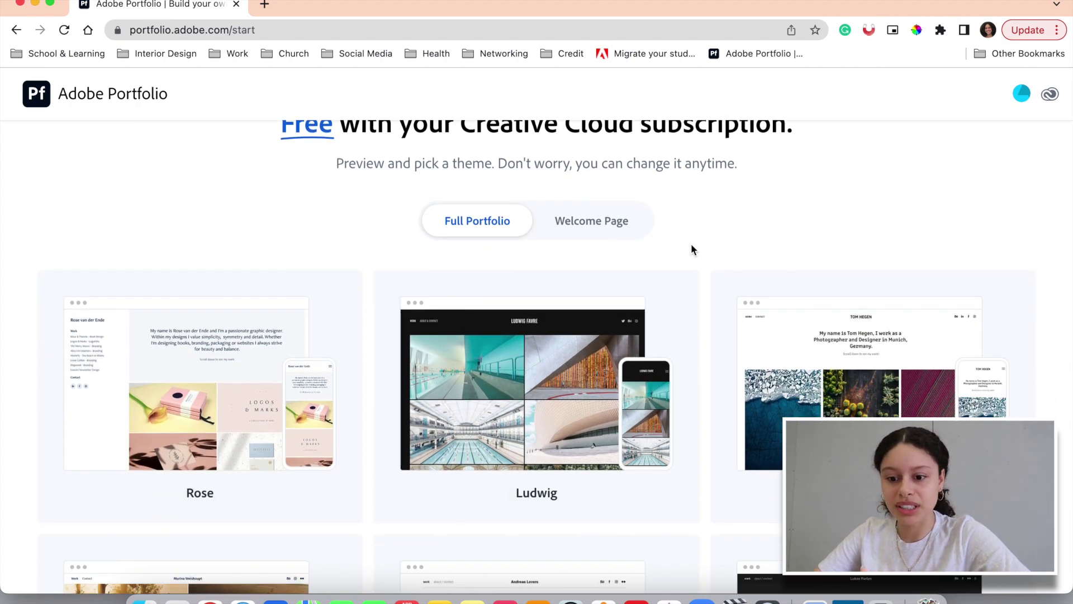
pyautogui.scroll(-5, 691, 249)
pyautogui.scroll(7, 692, 246)
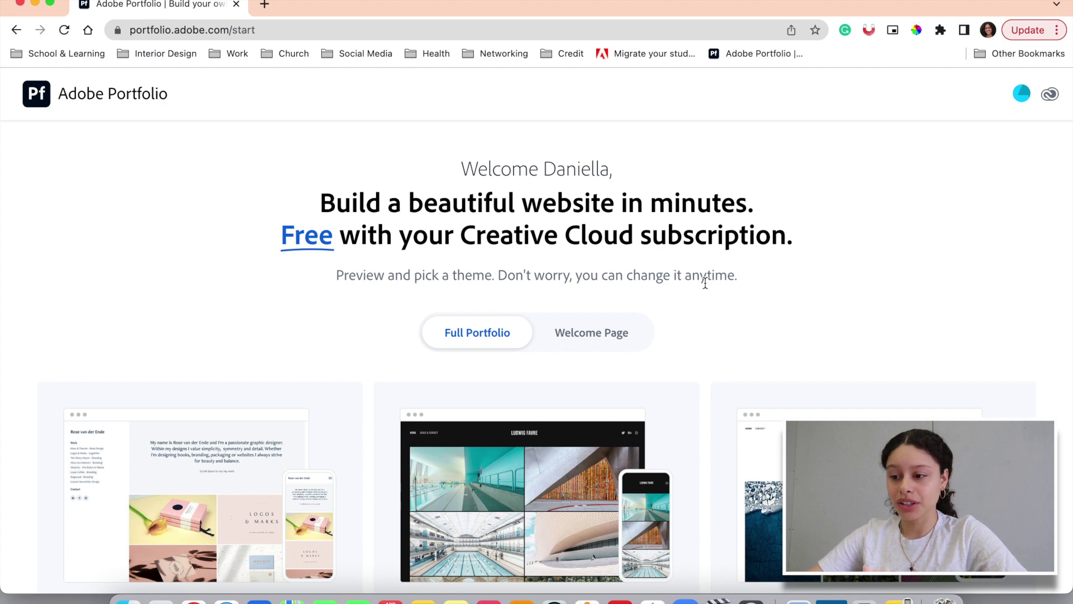
pyautogui.scroll(-6, 706, 283)
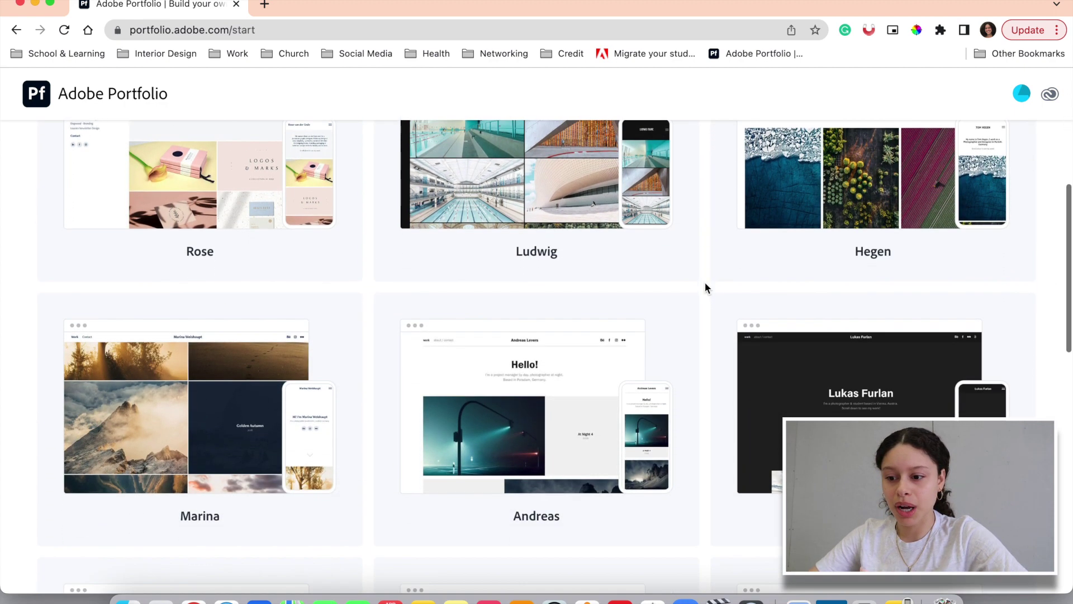
pyautogui.scroll(-2, 705, 283)
pyautogui.click(670, 313)
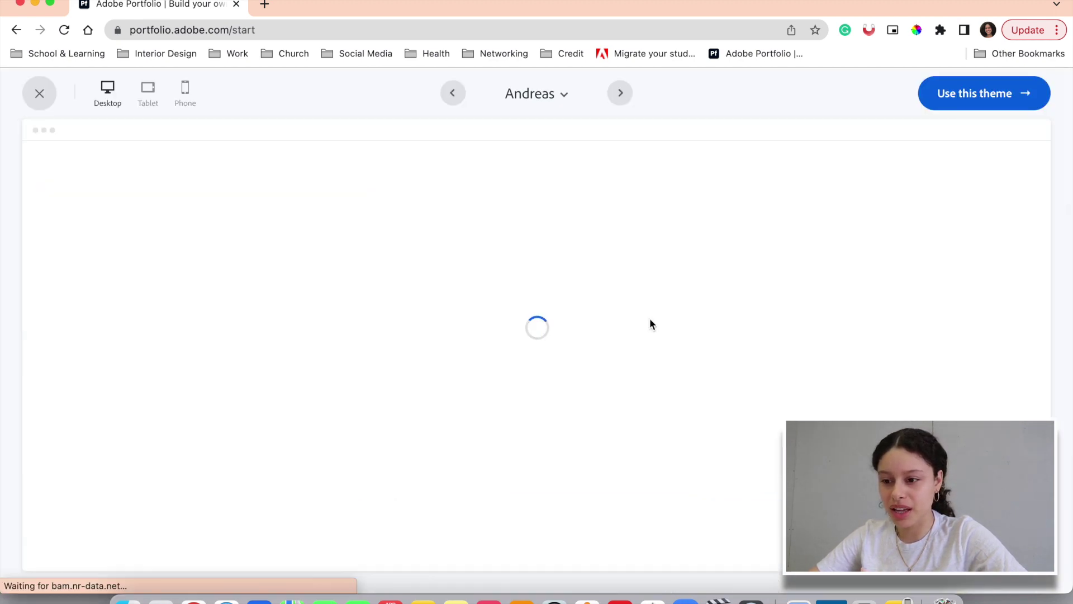
# Step: Check the theme preview at tablet and phone sizes, then return to desktop
pyautogui.scroll(-10, 650, 322)
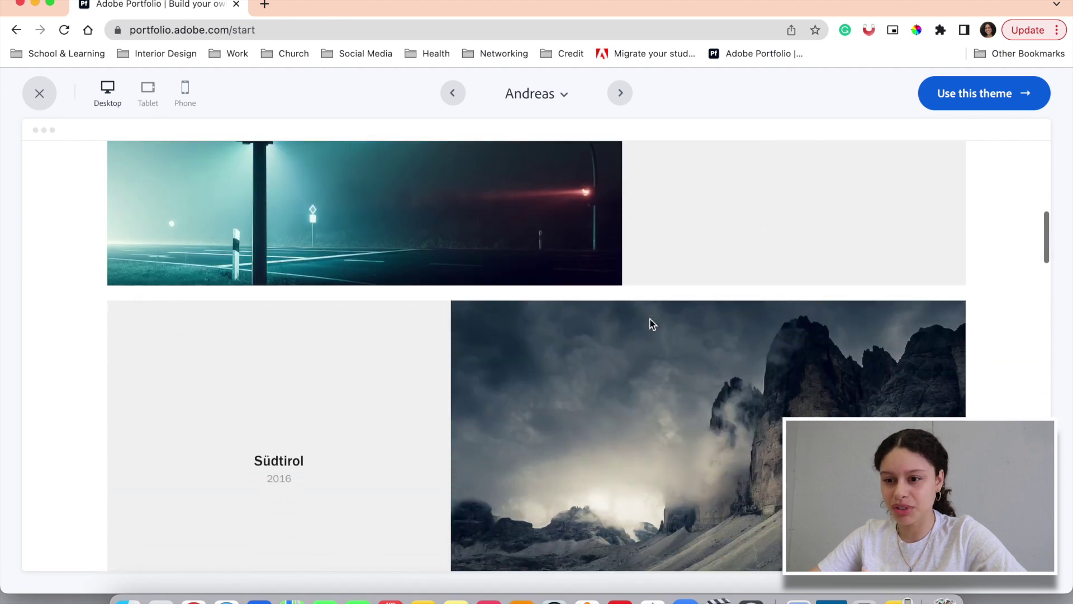
pyautogui.scroll(-3, 649, 321)
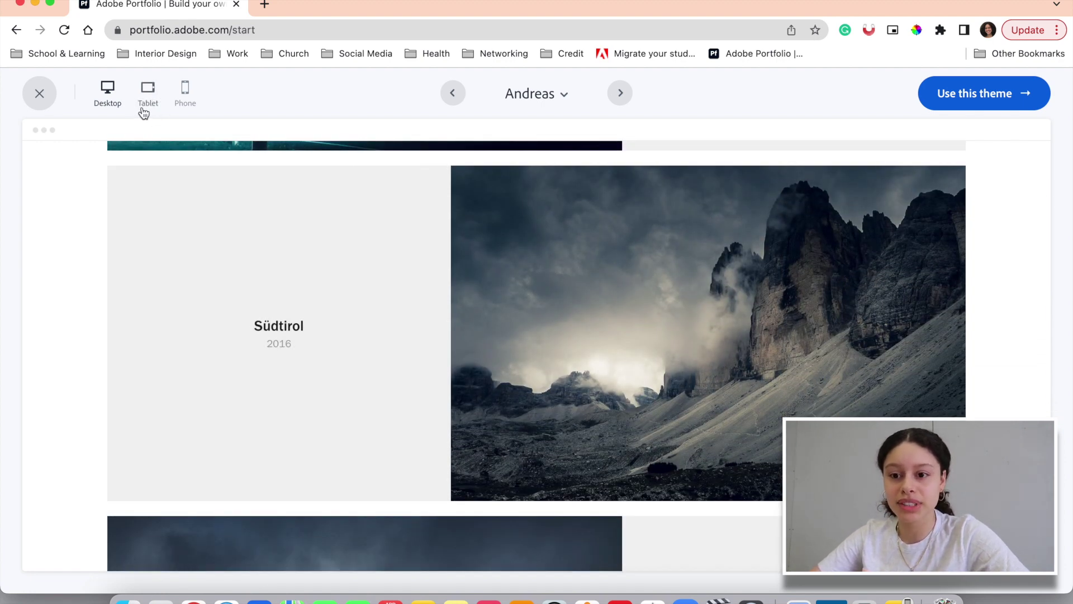
pyautogui.click(144, 107)
pyautogui.click(181, 105)
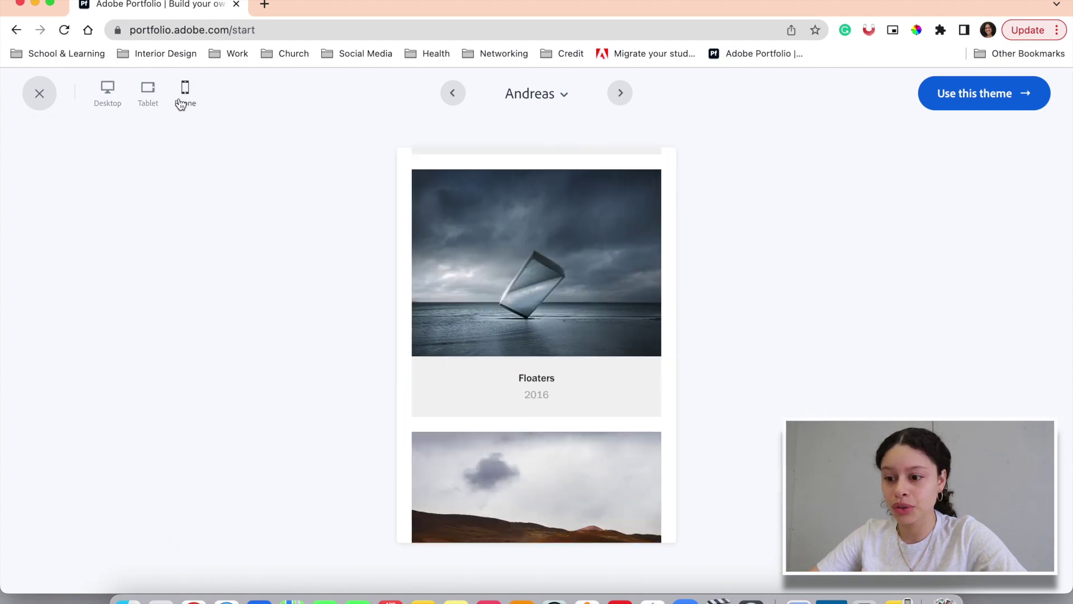
pyautogui.click(149, 100)
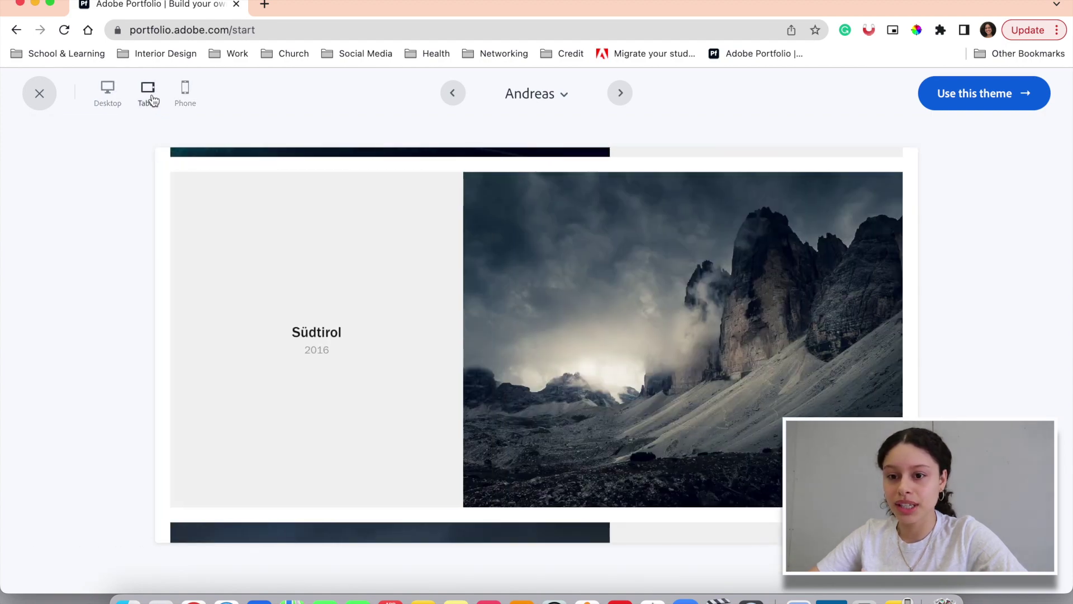
pyautogui.click(111, 99)
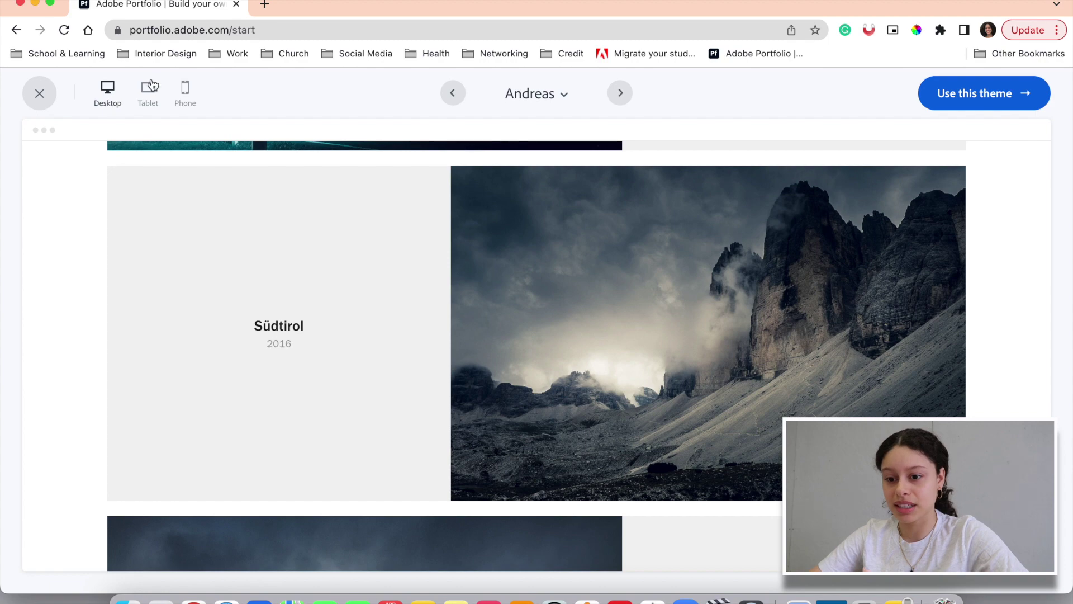
# Step: Preview the Lukas and Marta themes, then pick Sawdust from the theme list
pyautogui.click(621, 94)
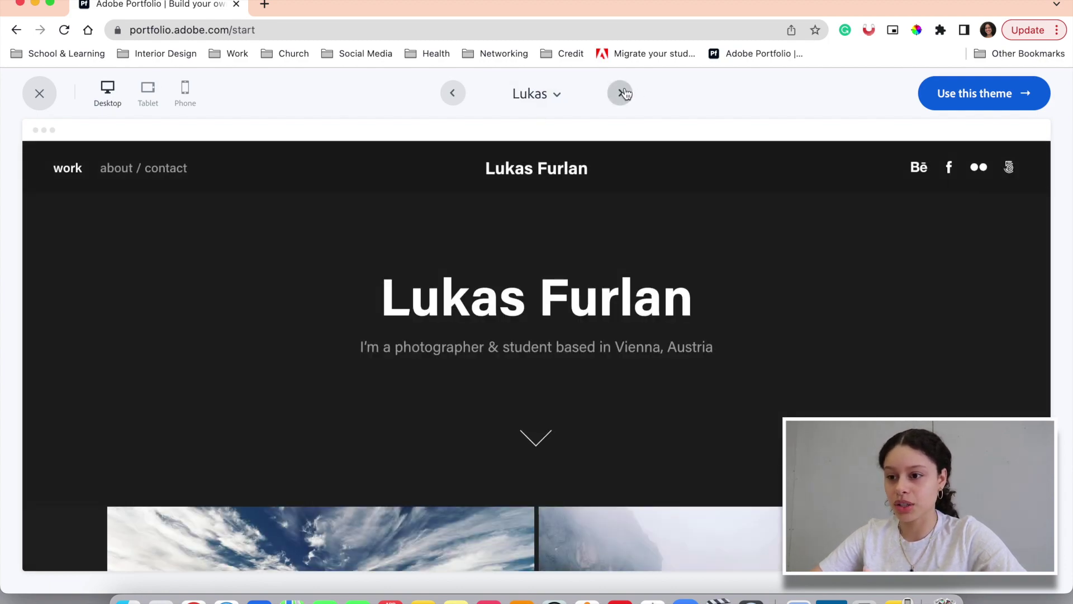
pyautogui.click(624, 94)
pyautogui.click(554, 94)
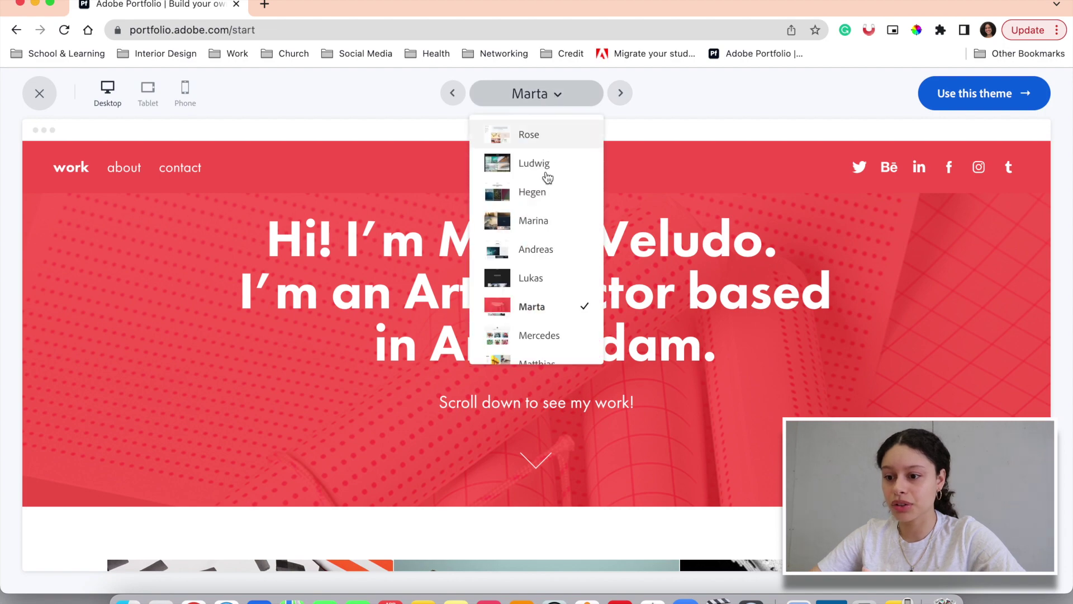
pyautogui.scroll(-4, 538, 239)
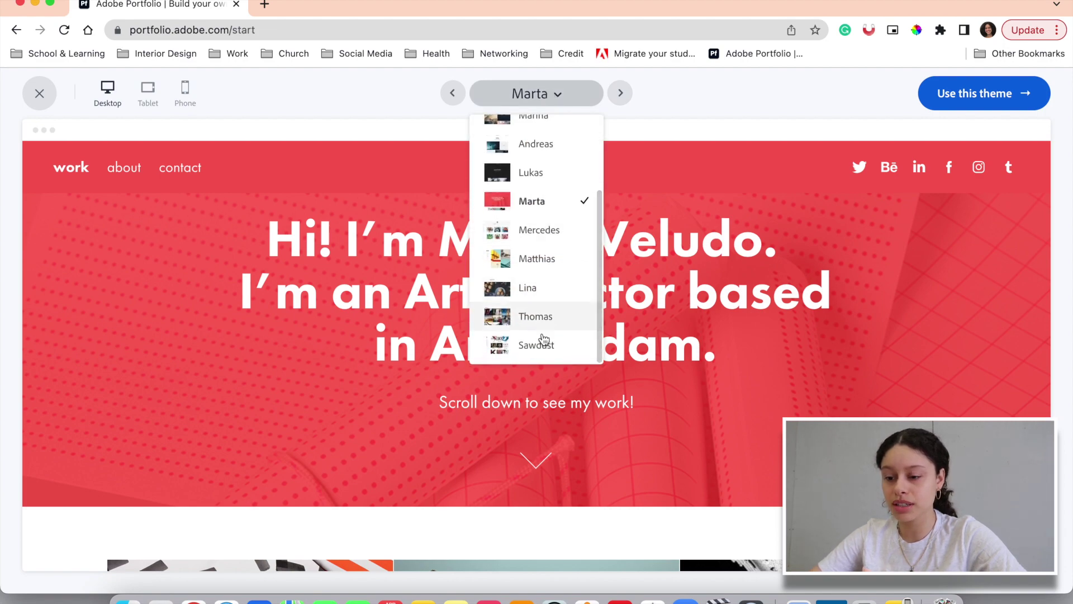
pyautogui.click(540, 345)
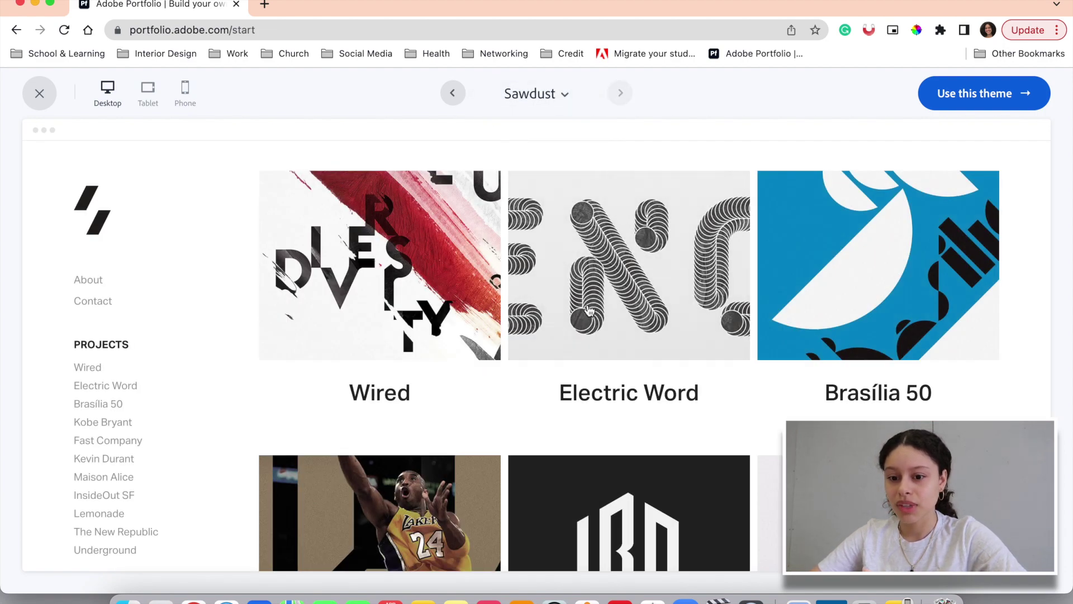
# Step: View Sawdust's Wired project page and create the site with the Sawdust theme
pyautogui.scroll(-5, 590, 311)
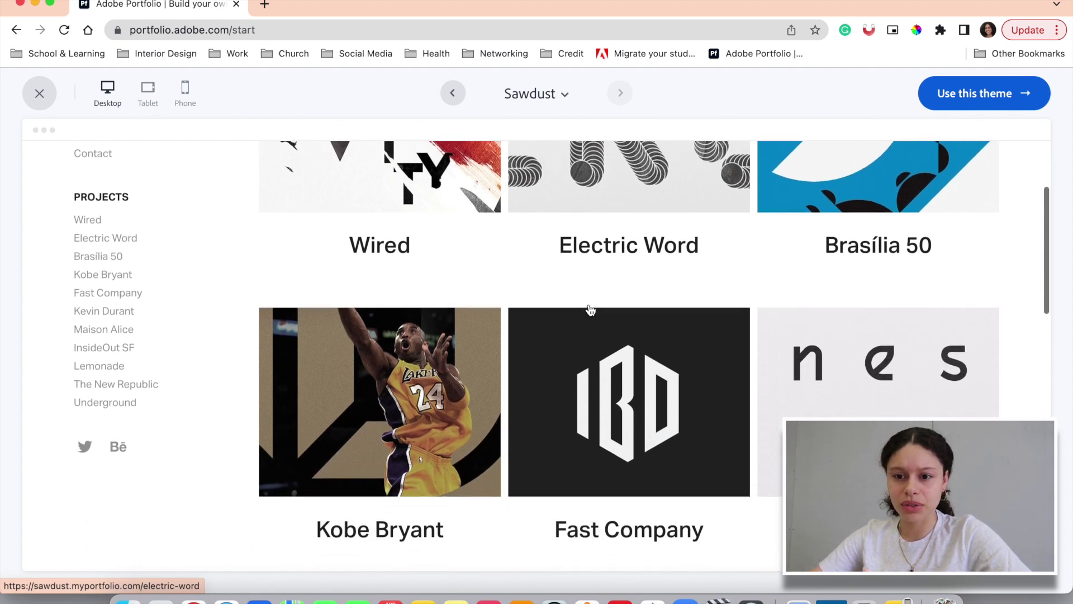
pyautogui.scroll(3, 115, 184)
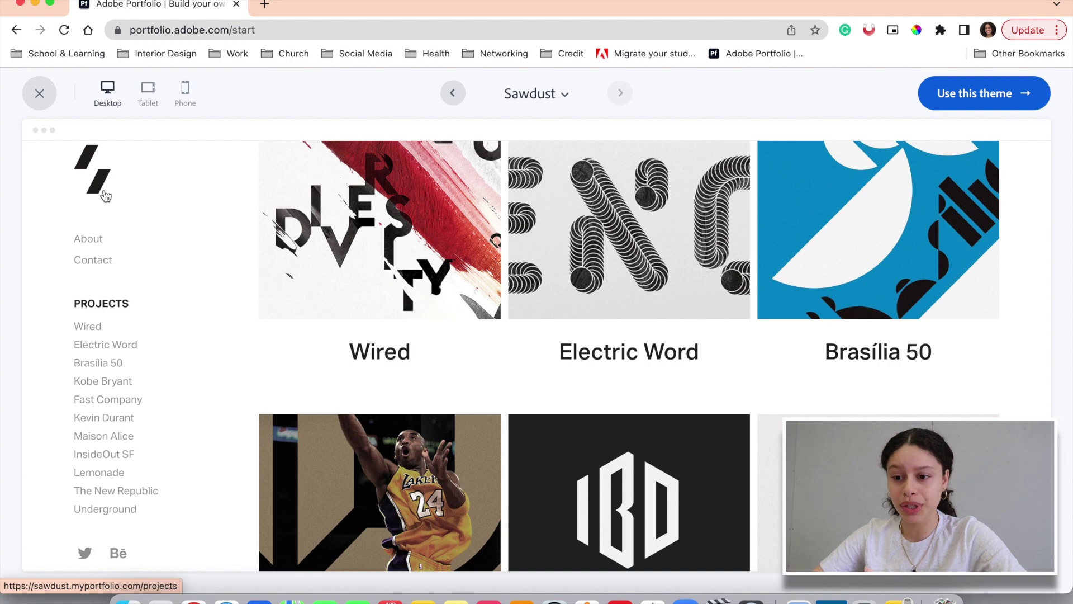
pyautogui.scroll(2, 174, 248)
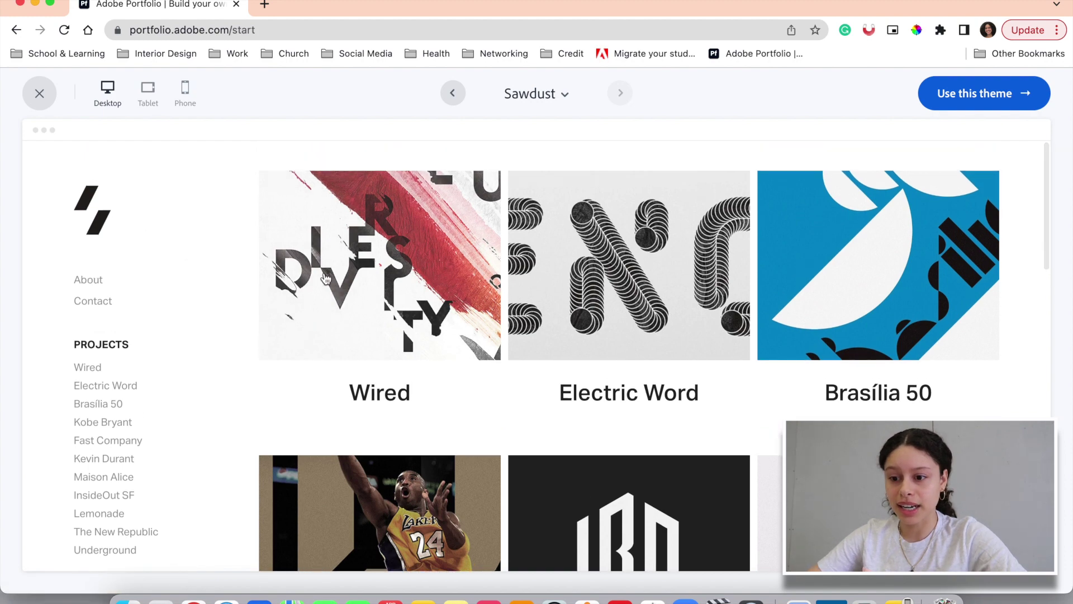
pyautogui.click(367, 289)
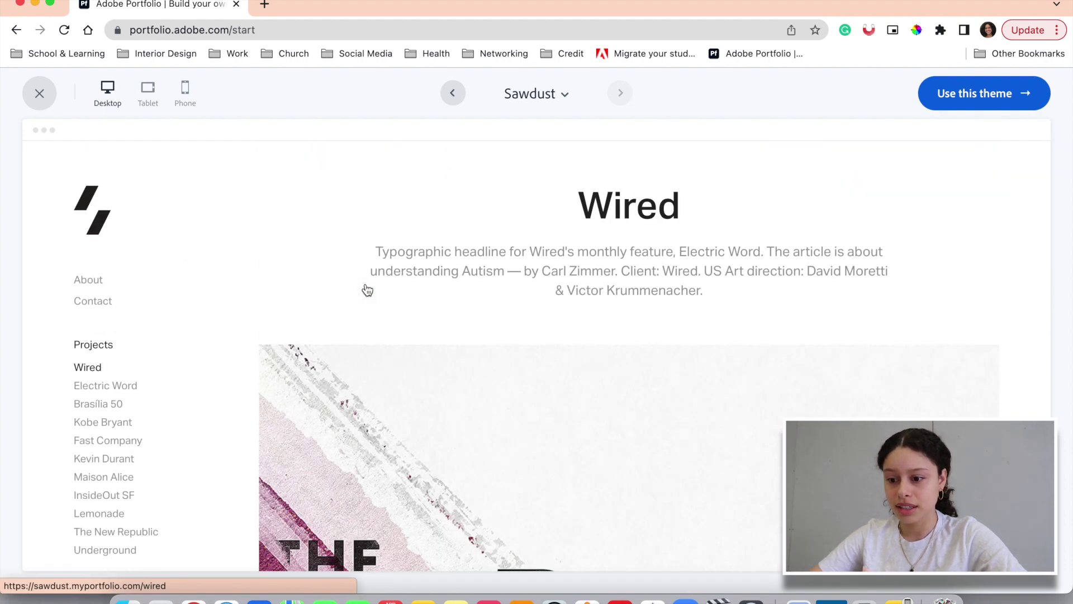
pyautogui.scroll(-10, 367, 290)
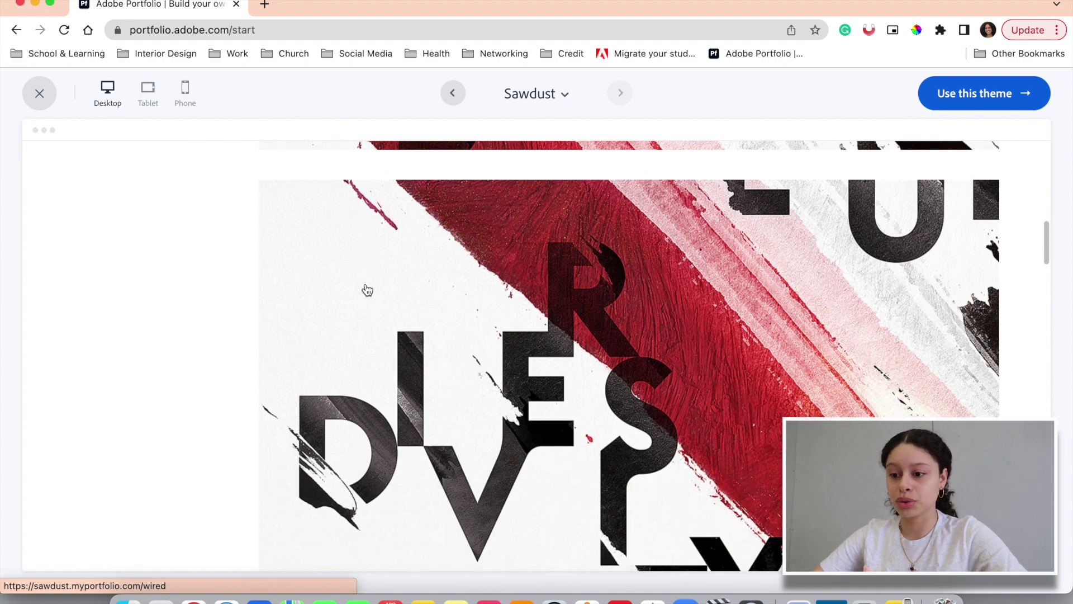
pyautogui.scroll(15, 367, 290)
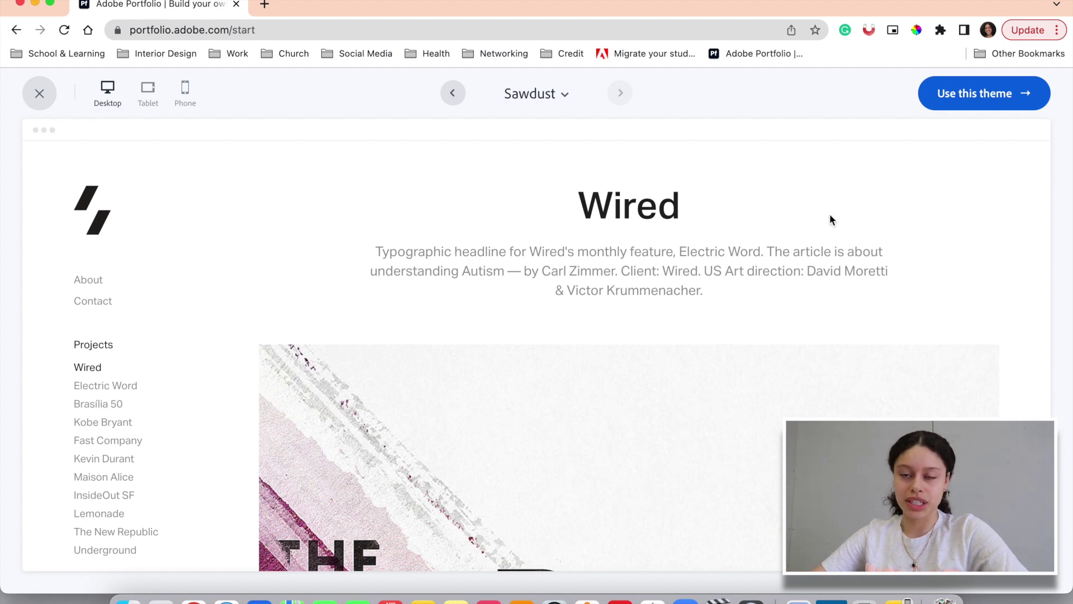
pyautogui.click(991, 95)
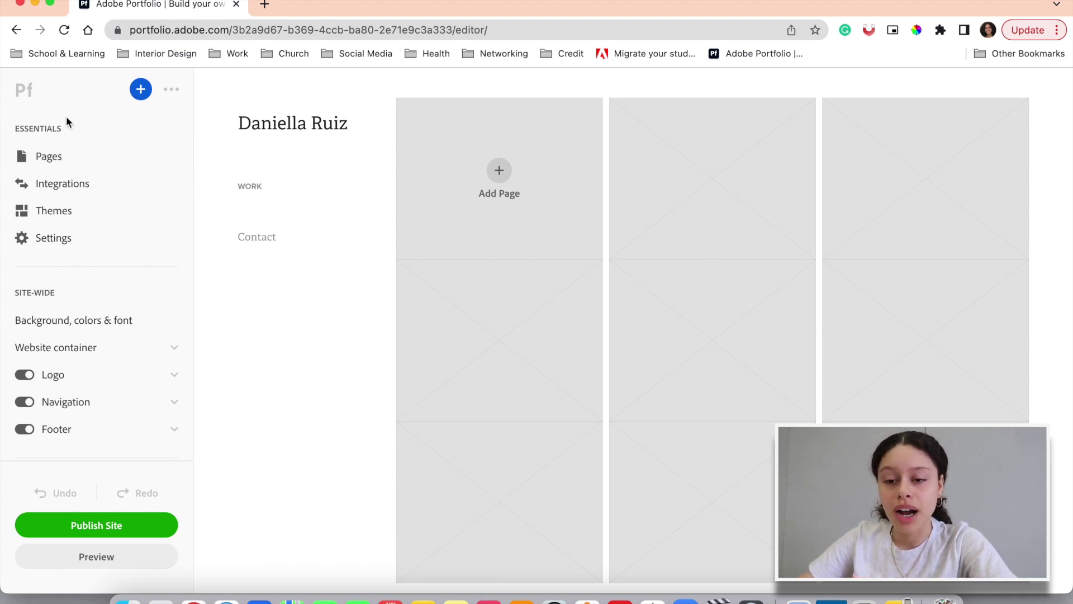
# Step: Look over the Add Page options in Pages, cancel, and return to the main menu
pyautogui.click(67, 163)
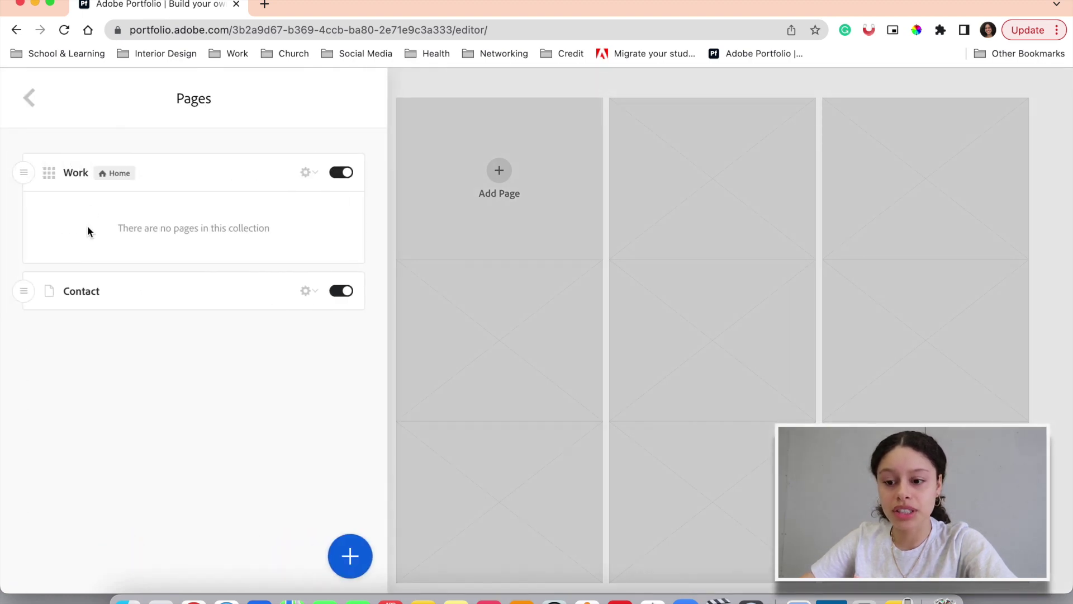
pyautogui.click(348, 553)
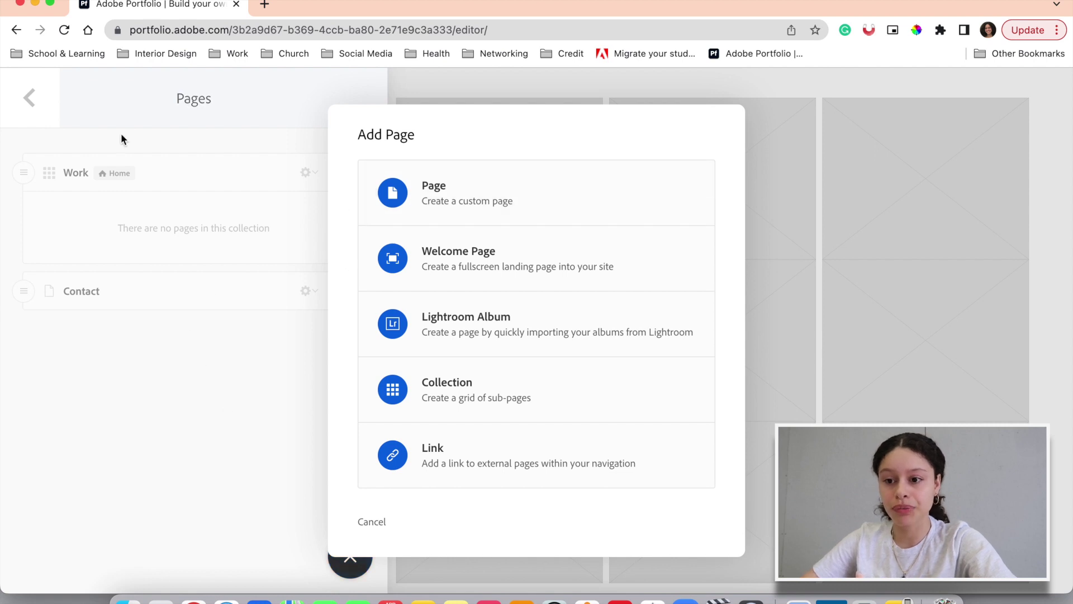
pyautogui.click(85, 121)
pyautogui.click(31, 97)
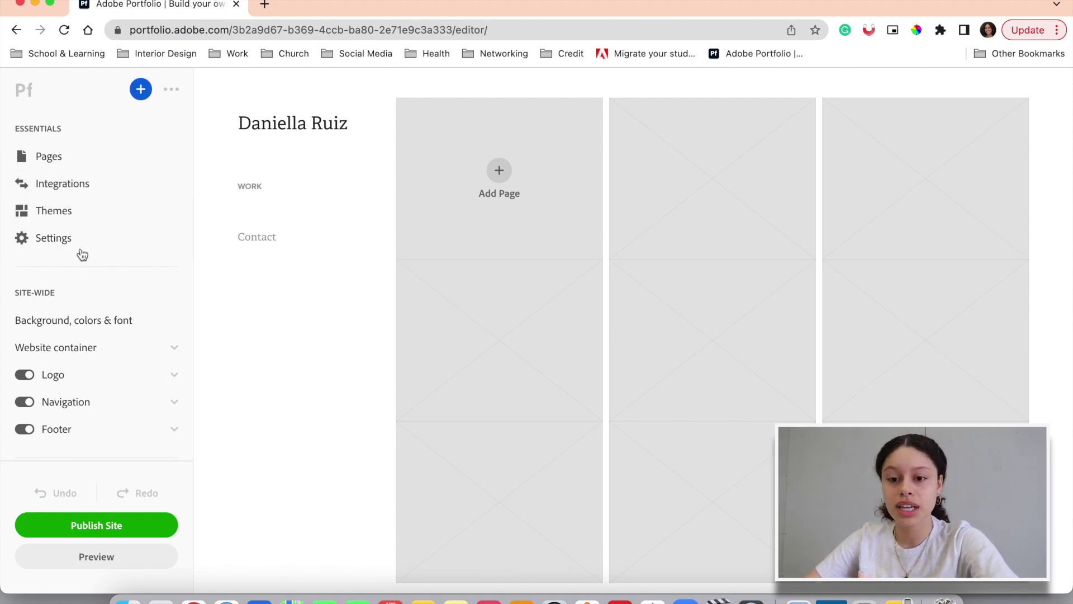
pyautogui.scroll(-5, 85, 276)
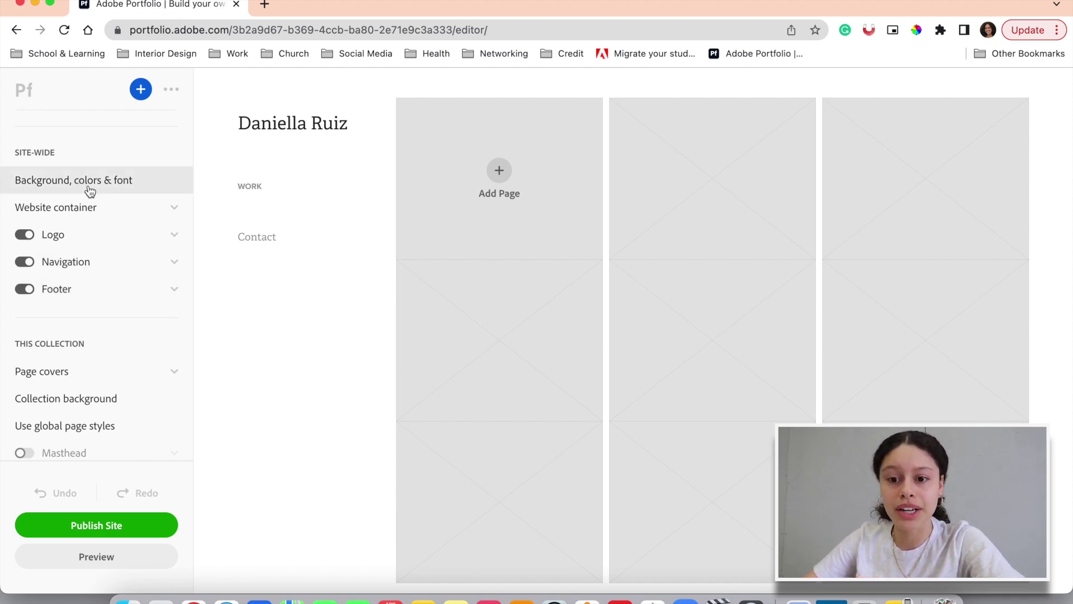
pyautogui.click(120, 189)
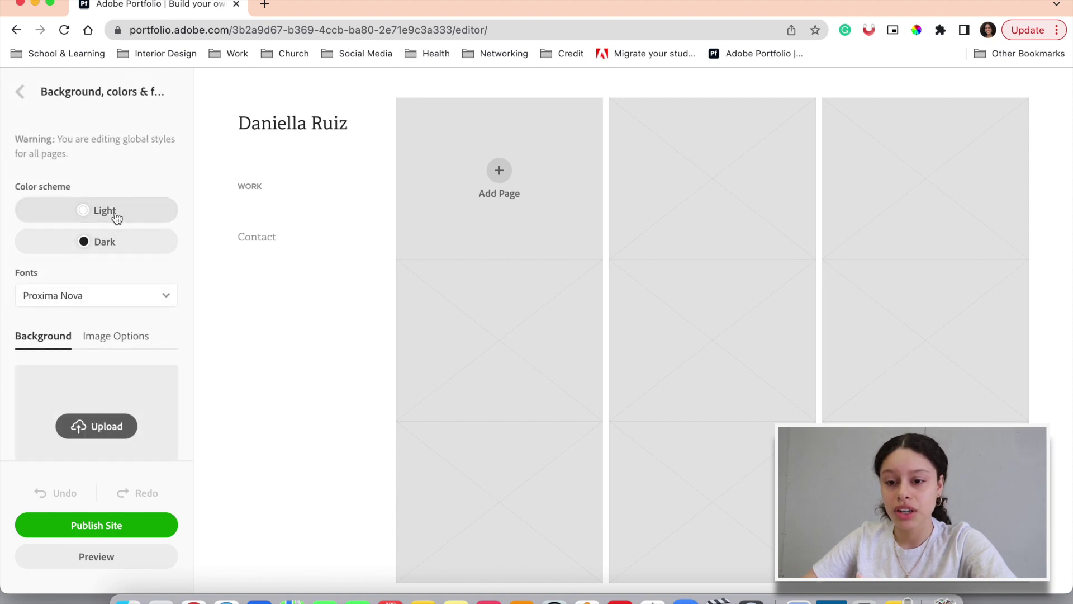
pyautogui.click(116, 241)
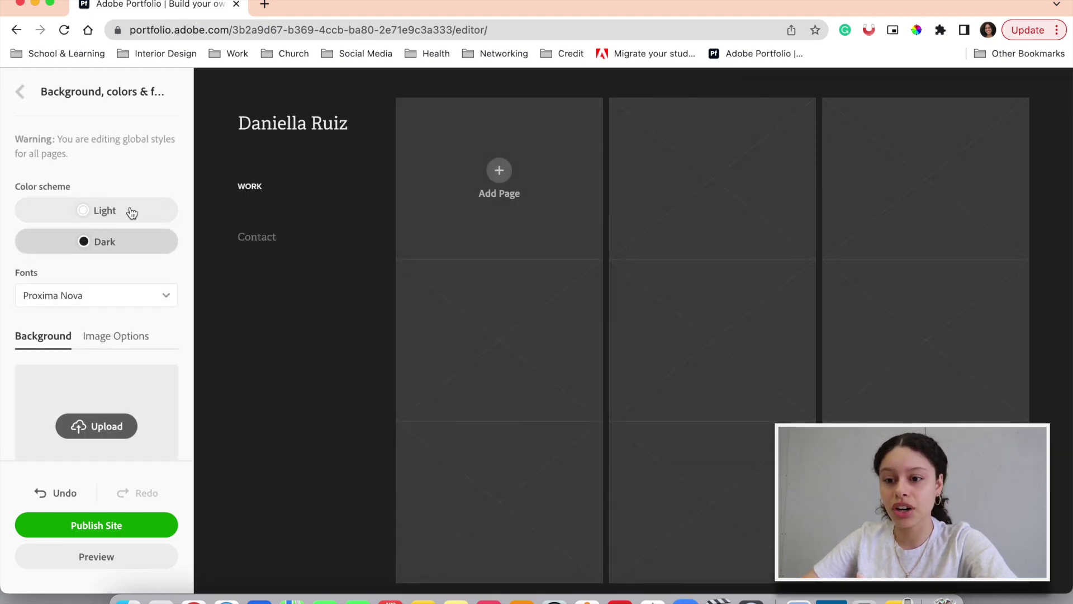
pyautogui.click(129, 213)
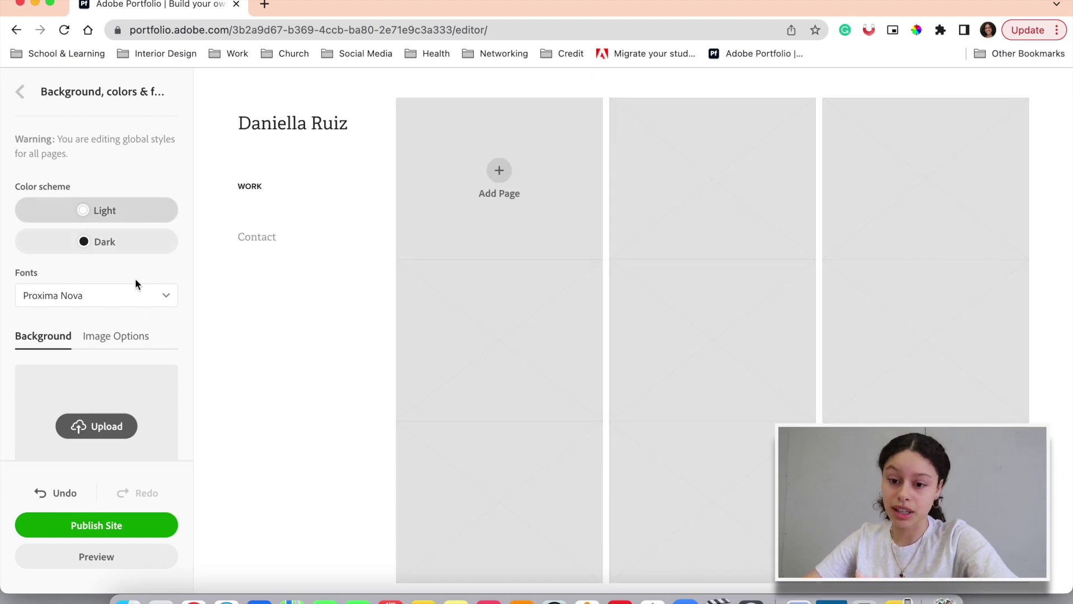
pyautogui.click(122, 304)
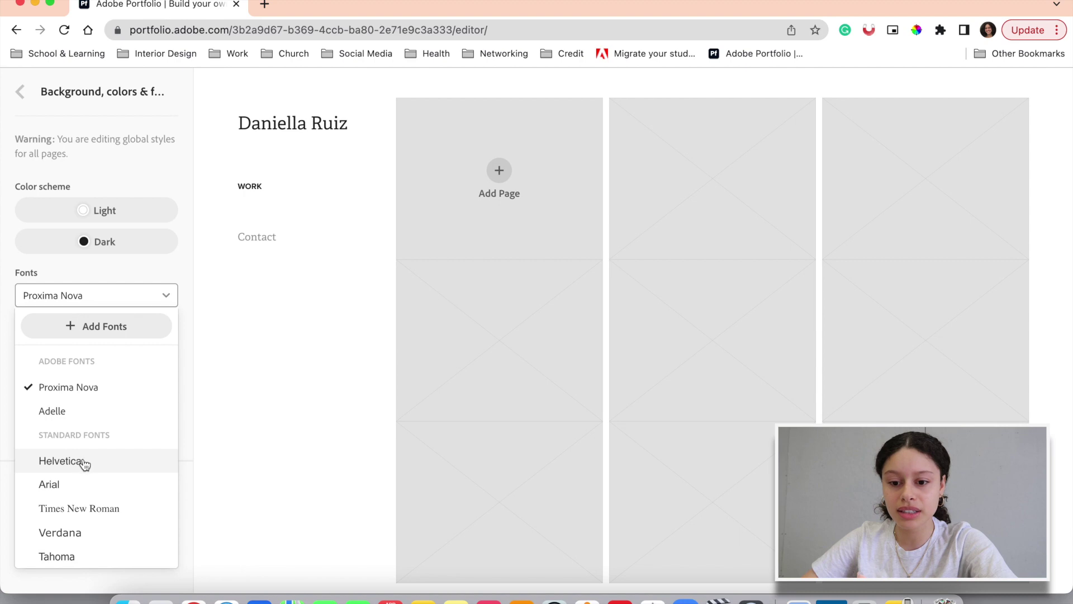
pyautogui.click(151, 273)
pyautogui.press('Escape')
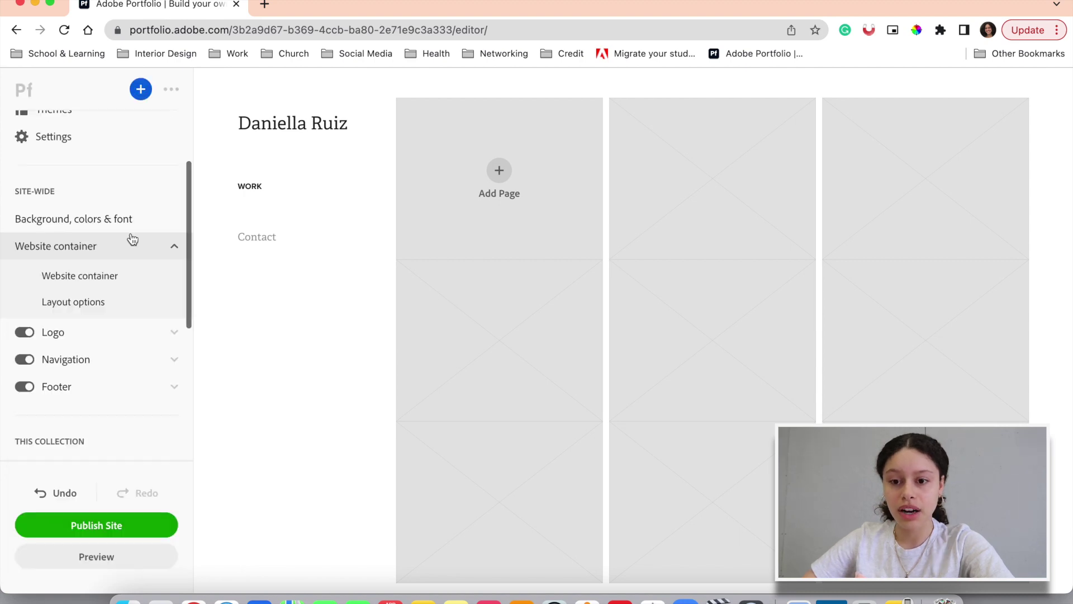
# Step: Scroll the sidebar settings, go back to the main list, and open Pages
pyautogui.scroll(-5, 132, 237)
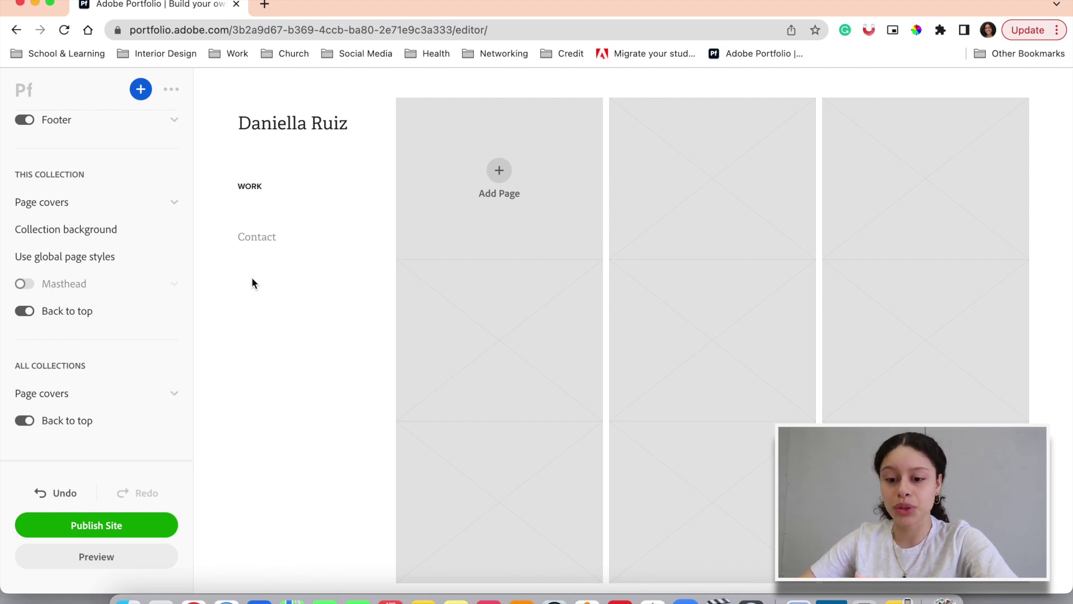
pyautogui.click(268, 246)
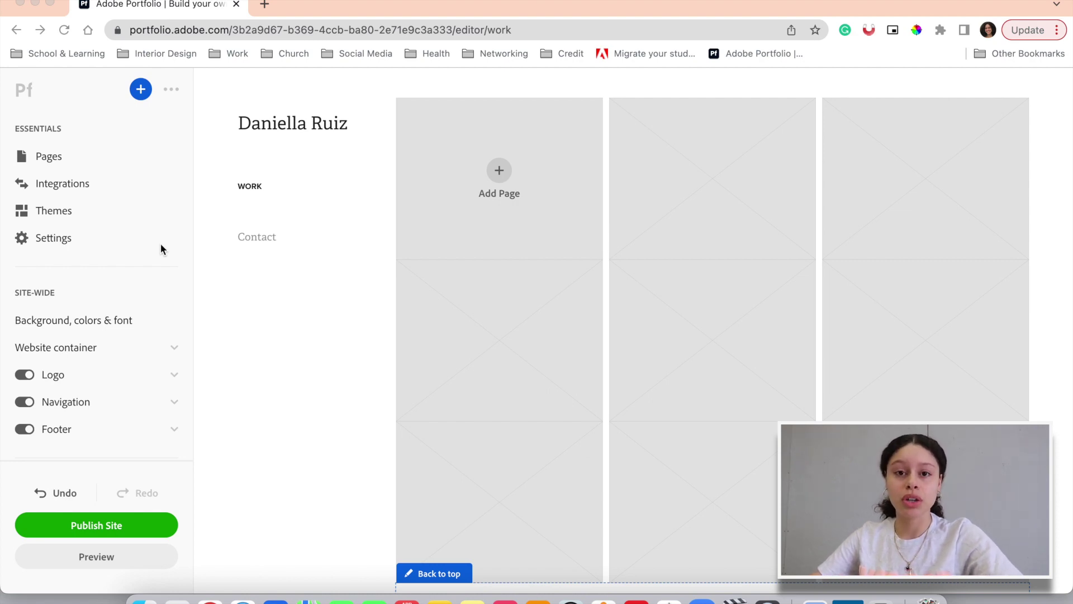
pyautogui.click(48, 156)
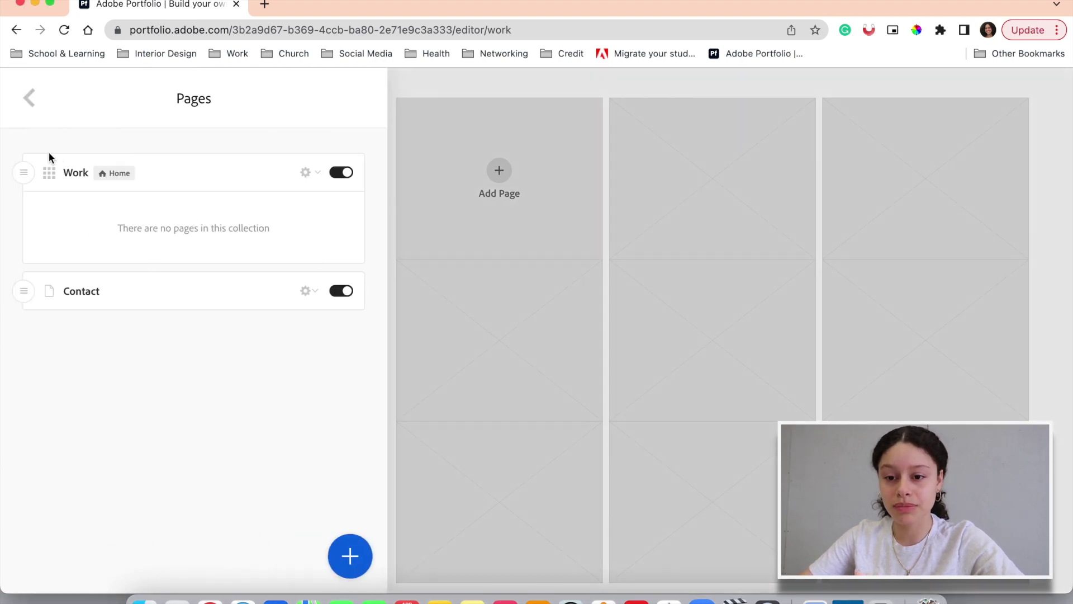
# Step: Rename the Work collection to 'Early Works', then open the Add Page chooser
pyautogui.click(317, 172)
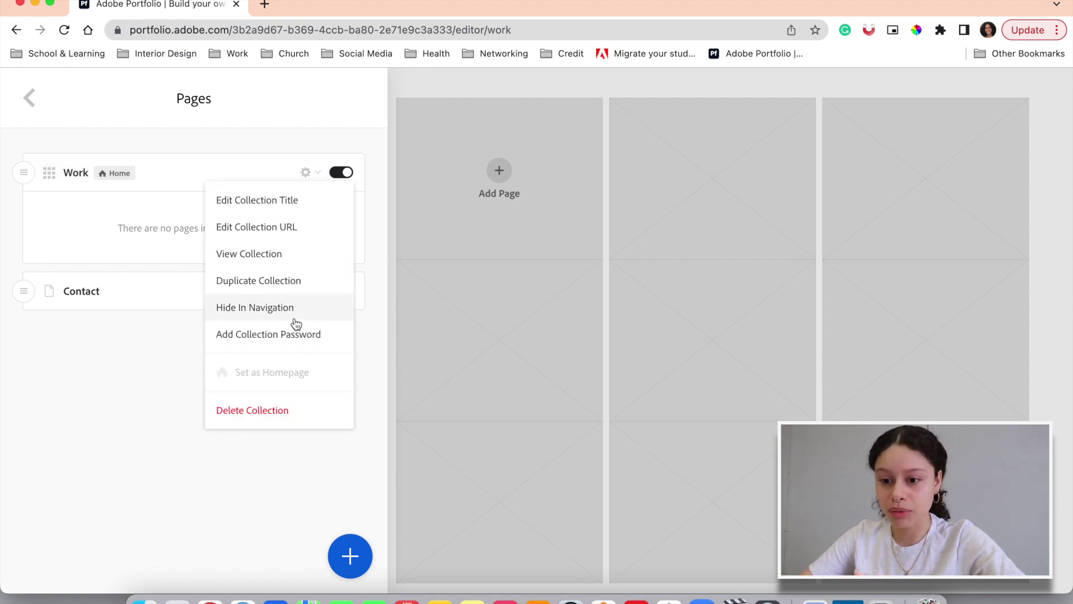
pyautogui.click(294, 206)
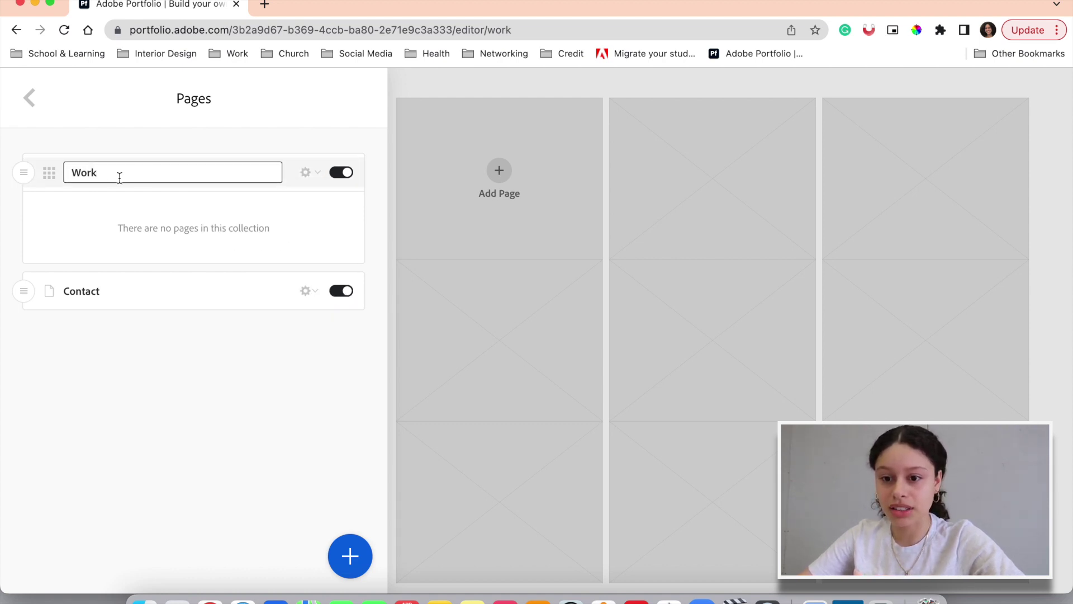
pyautogui.write('Early')
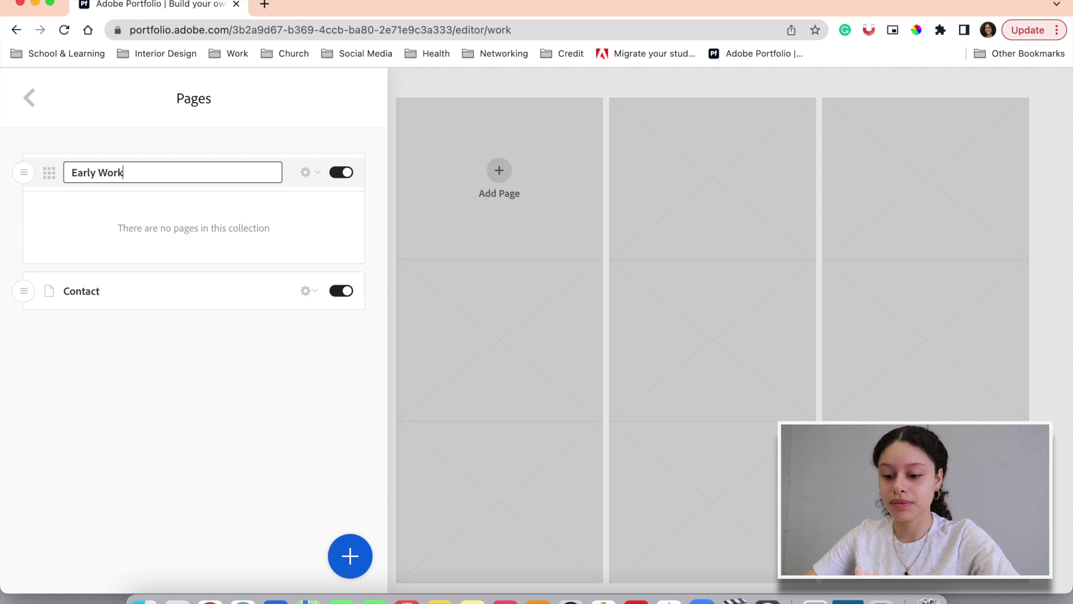
pyautogui.write(' s')
pyautogui.press('Return')
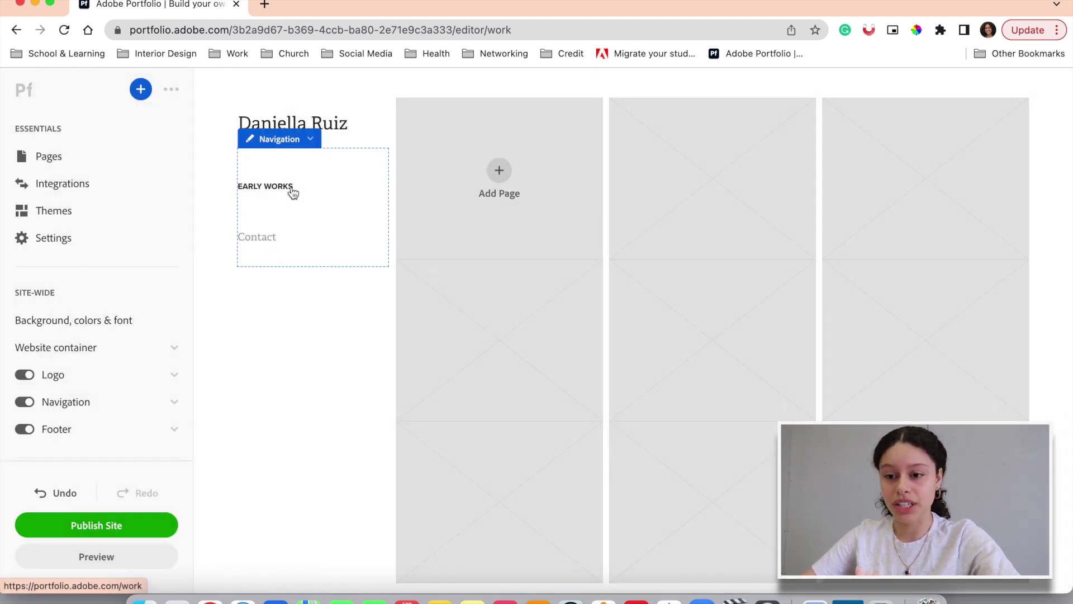
pyautogui.click(97, 157)
pyautogui.click(350, 555)
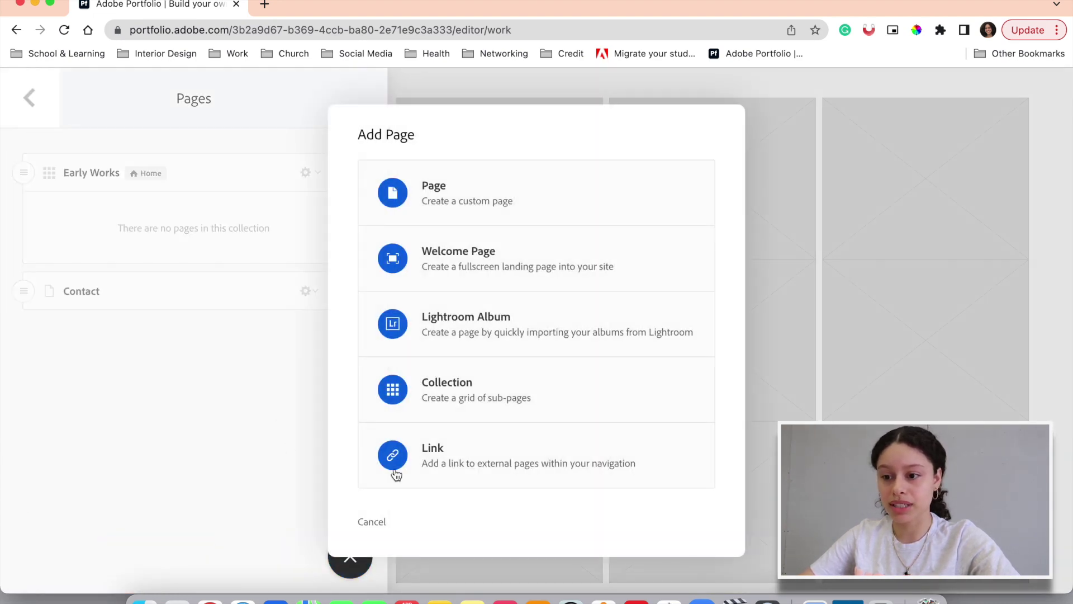
# Step: Create a custom page titled 'Riverside' and begin adding an image block
pyautogui.click(548, 210)
pyautogui.write('Riverside')
pyautogui.click(515, 382)
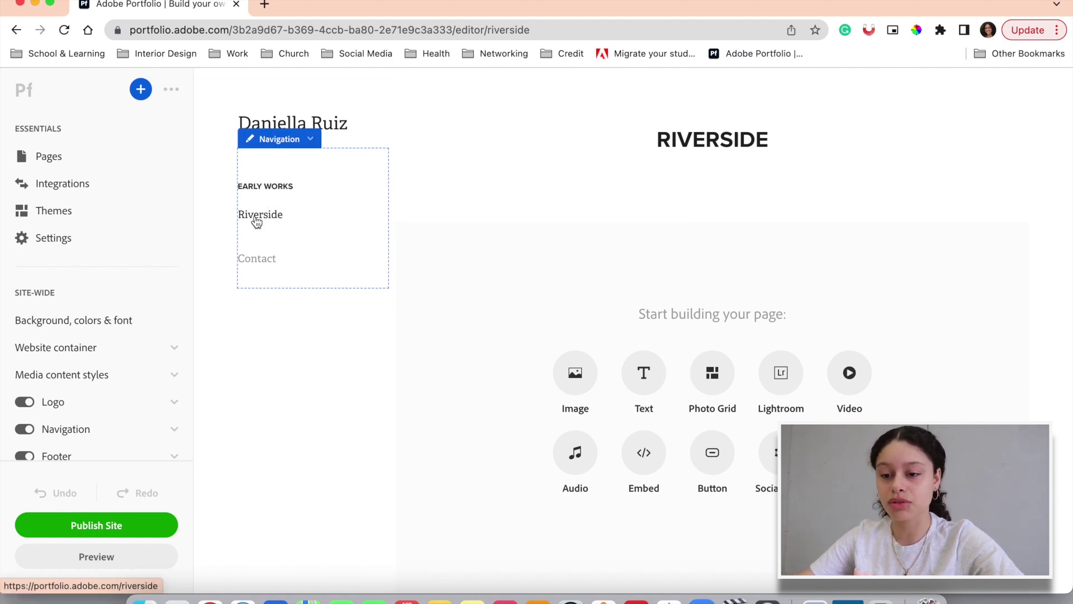
pyautogui.click(580, 385)
# Step: Add KITHEN ps edit.jpg from Downloads as the page's first image
pyautogui.click(103, 117)
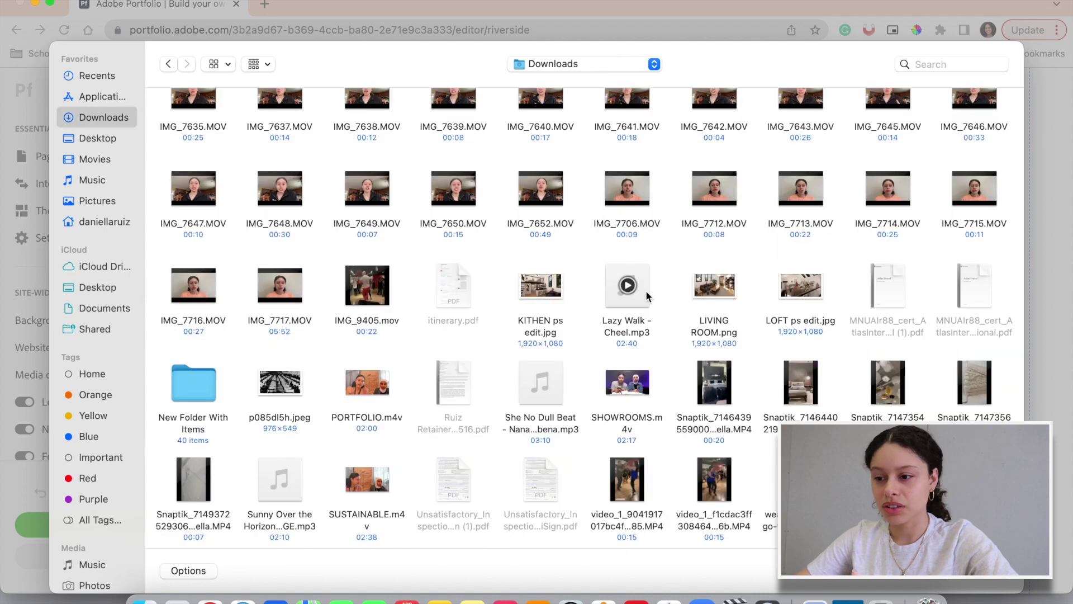
pyautogui.click(532, 301)
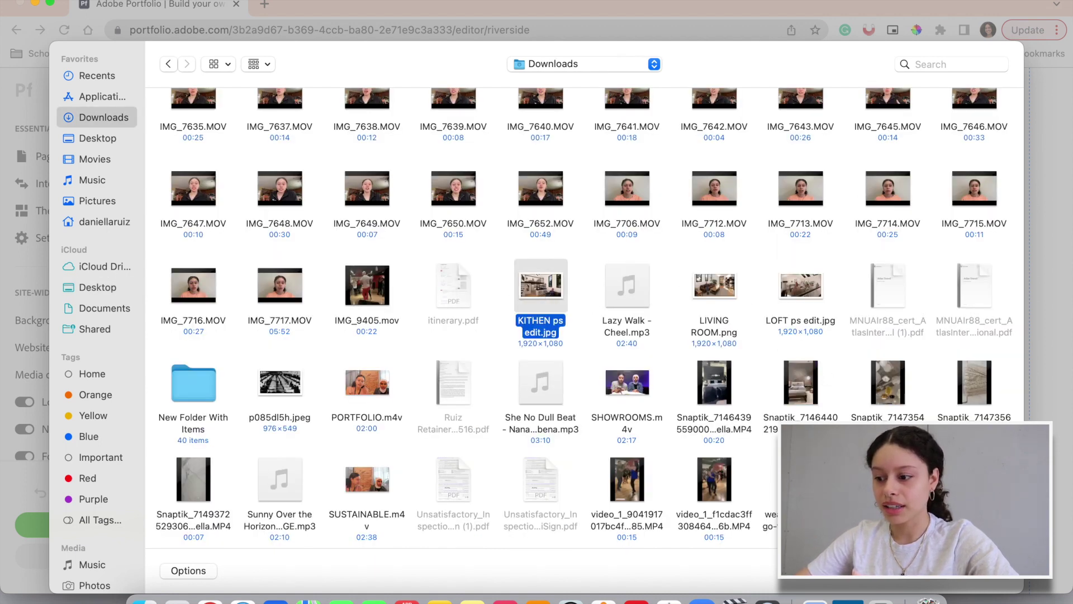
pyautogui.press('Return')
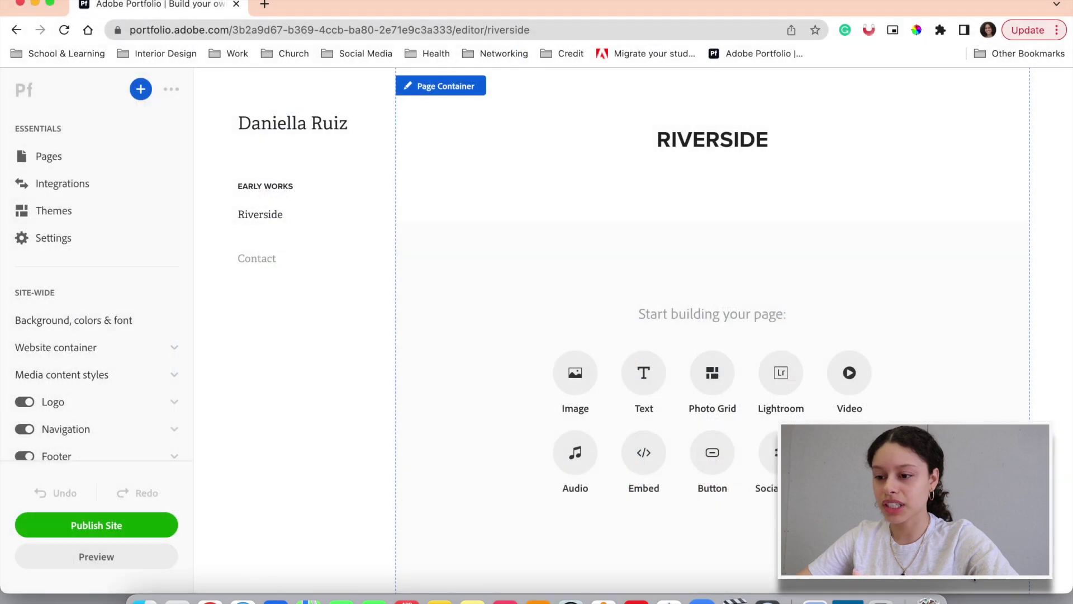
pyautogui.scroll(-5, 742, 474)
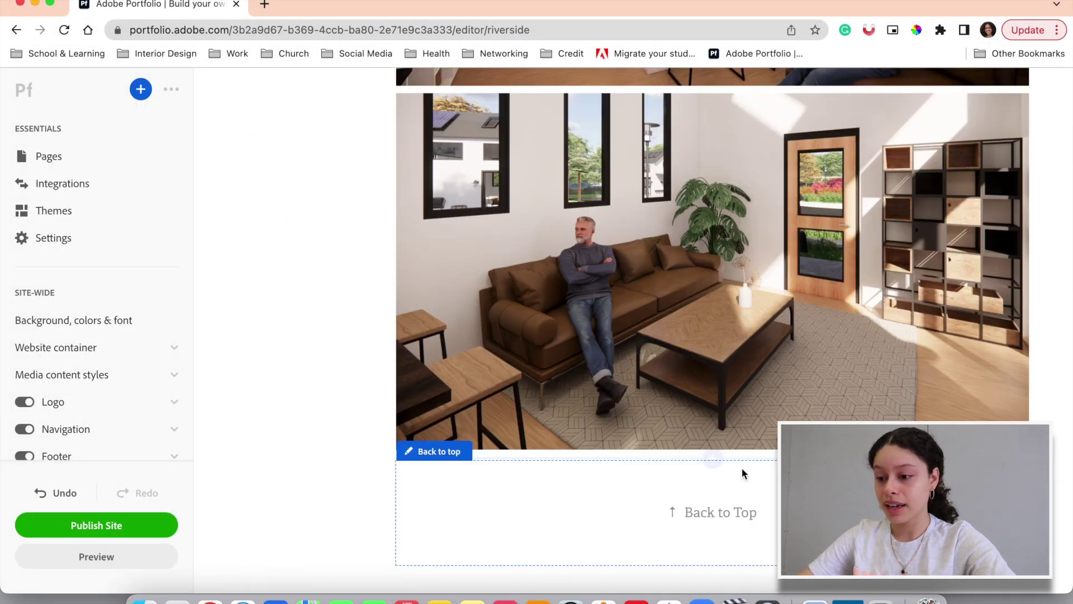
# Step: Insert LOFT ps edit.jpg as another image block and review the stacked renderings
pyautogui.click(712, 458)
pyautogui.click(776, 321)
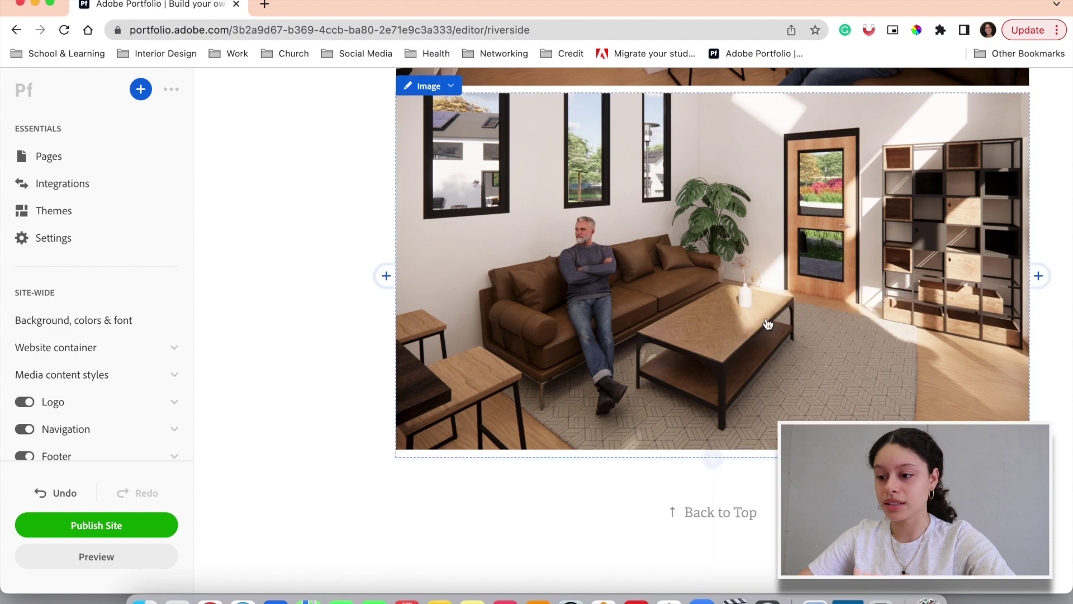
pyautogui.scroll(-10, 766, 319)
pyautogui.scroll(-1, 766, 317)
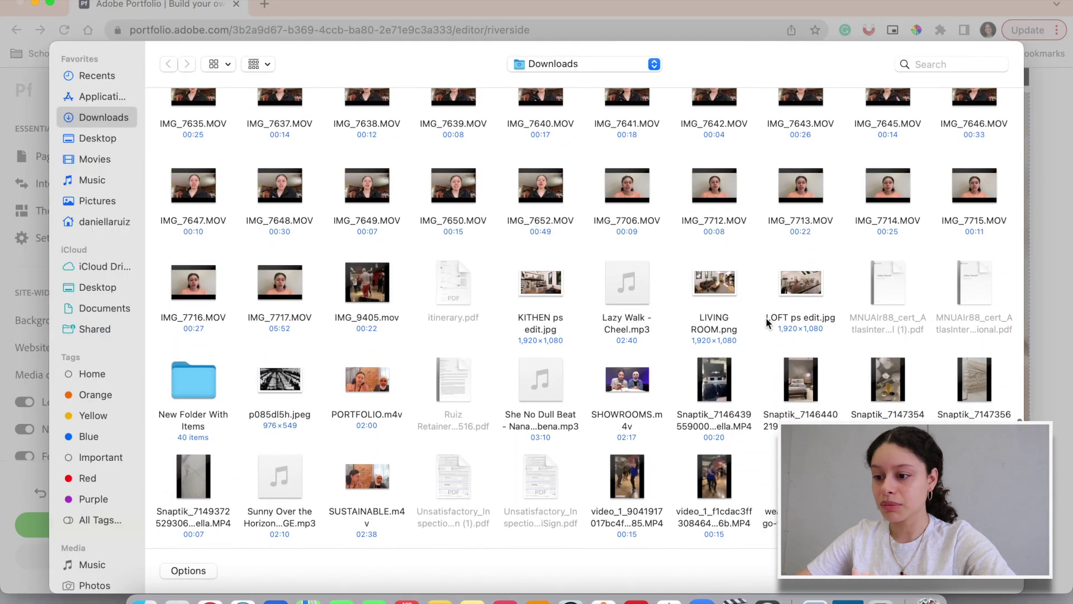
pyautogui.click(766, 318)
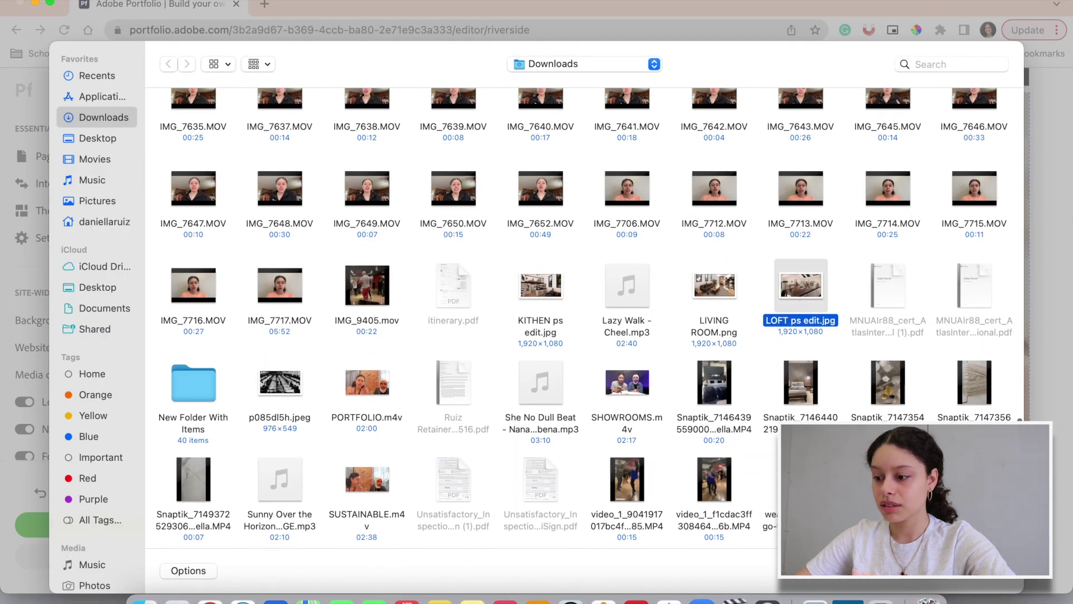
pyautogui.click(974, 579)
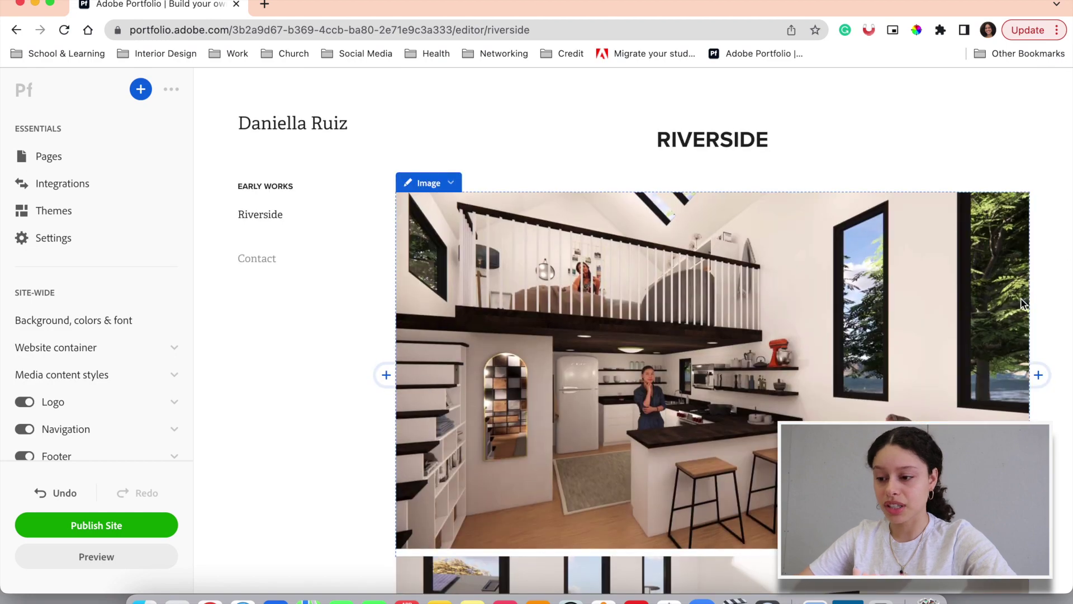
pyautogui.scroll(-3, 917, 383)
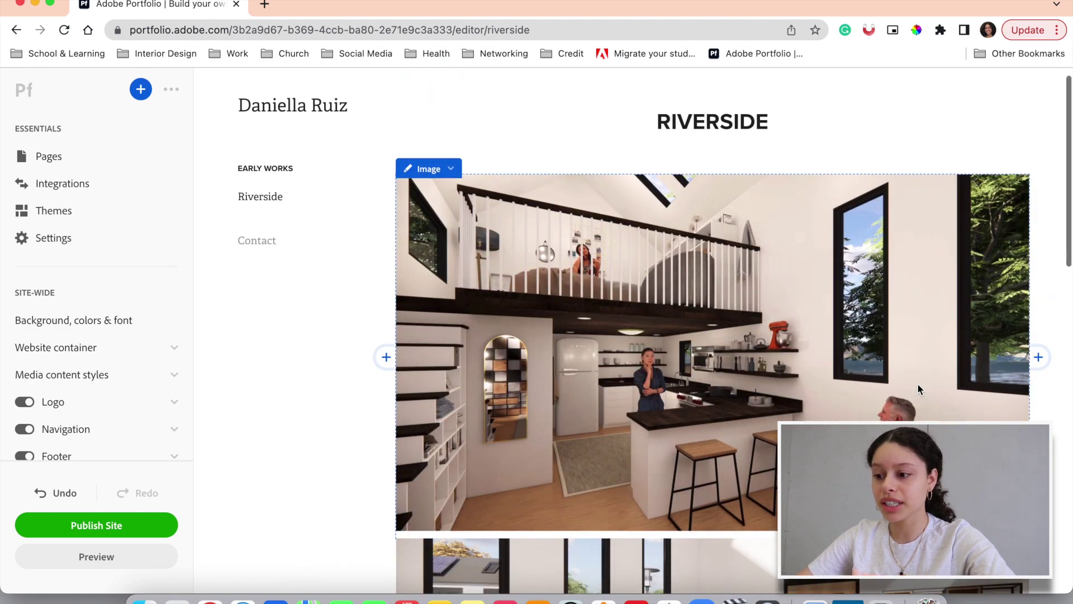
pyautogui.scroll(-2, 917, 384)
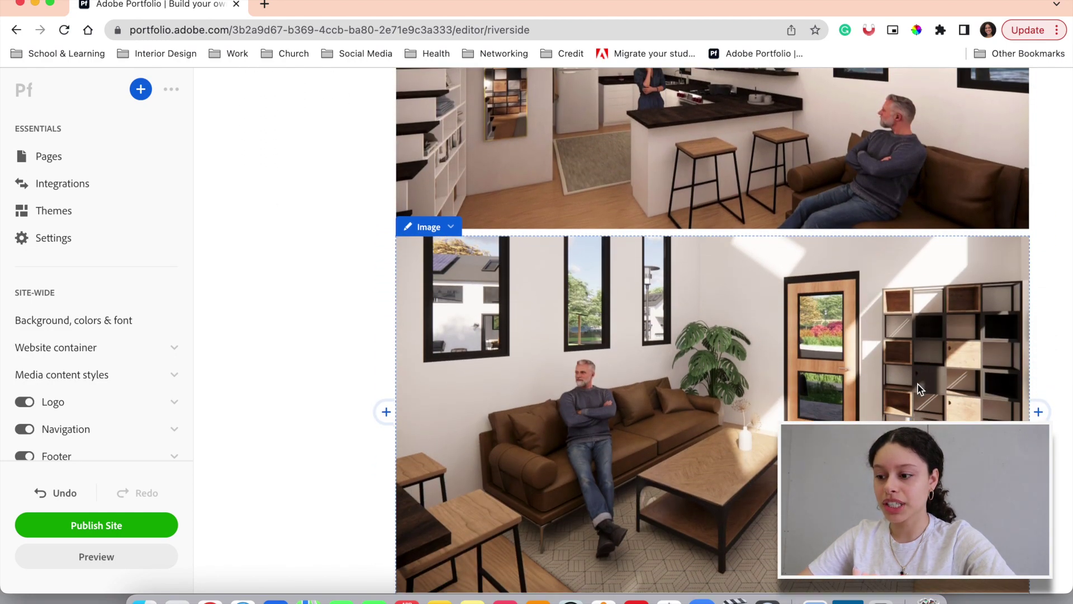
pyautogui.scroll(-3, 918, 384)
pyautogui.scroll(-4, 918, 384)
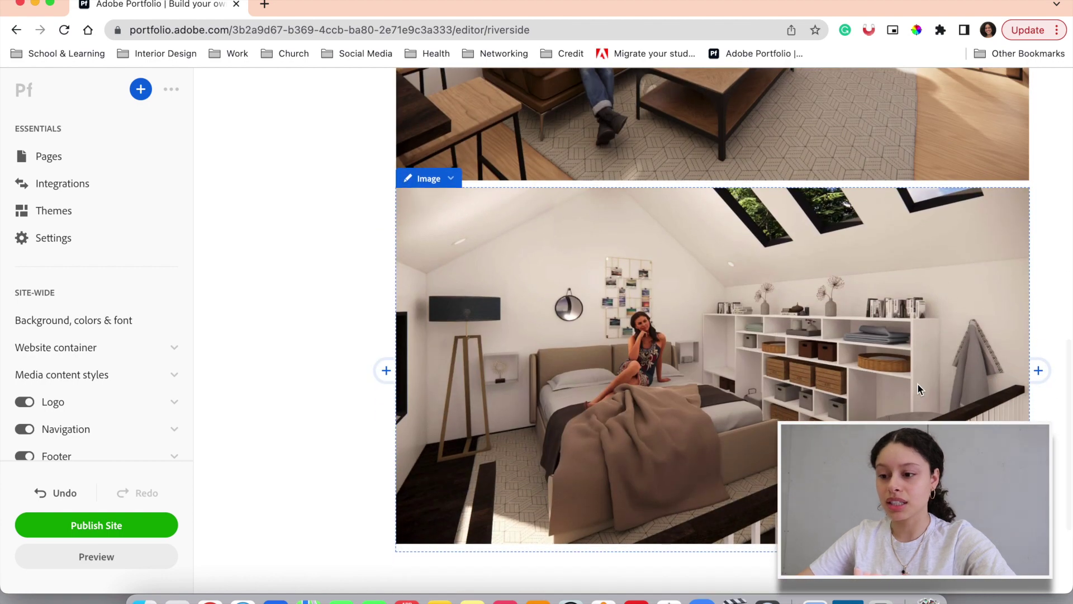
pyautogui.scroll(4, 918, 384)
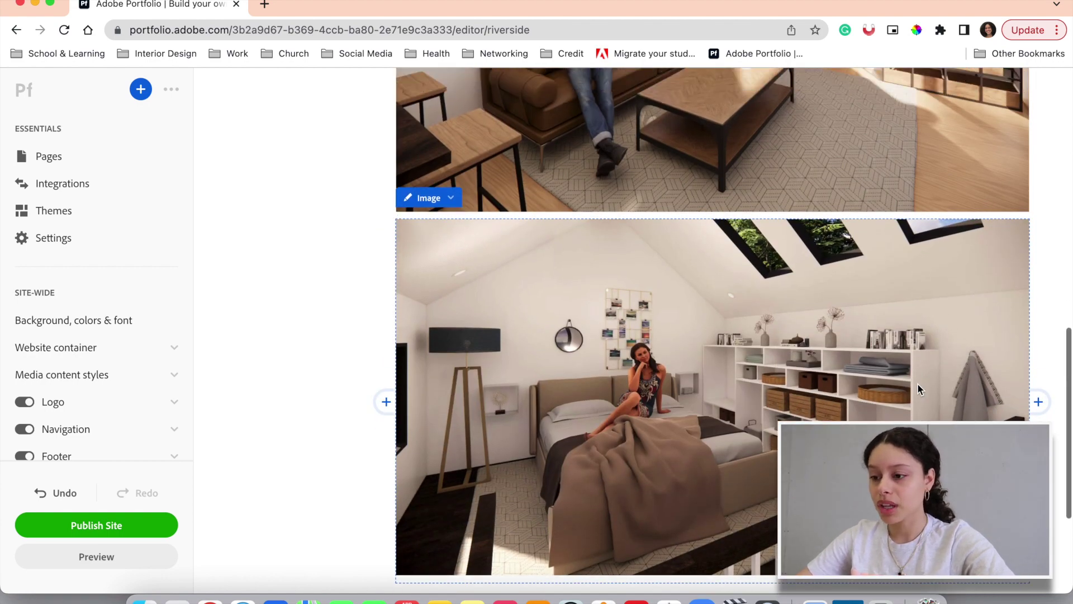
pyautogui.scroll(6, 917, 384)
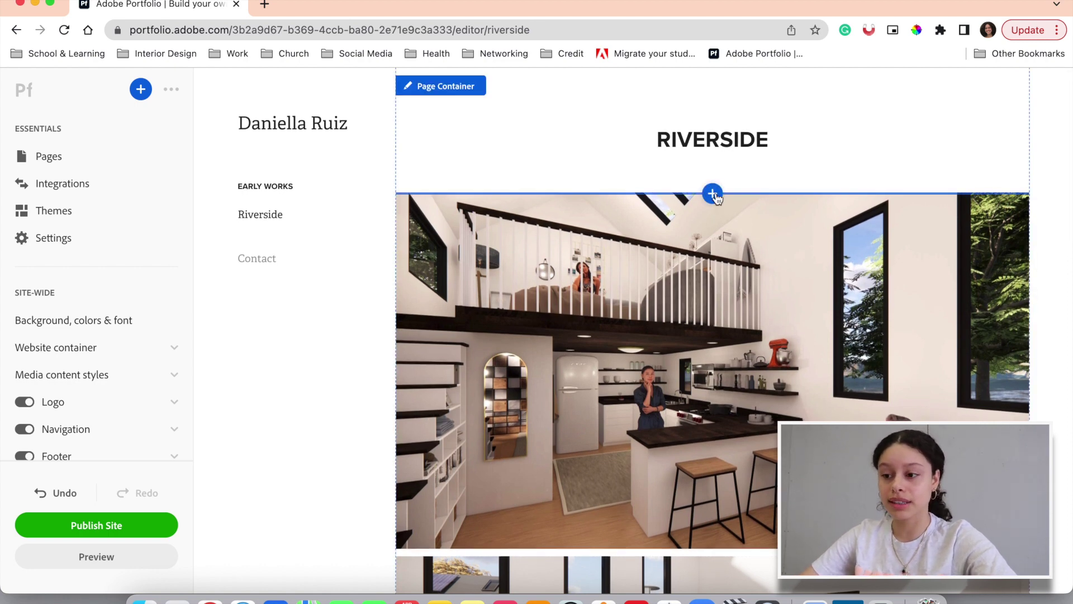
# Step: Add a photo grid of the Riverside board PNGs above the renderings, then preview the site
pyautogui.click(713, 194)
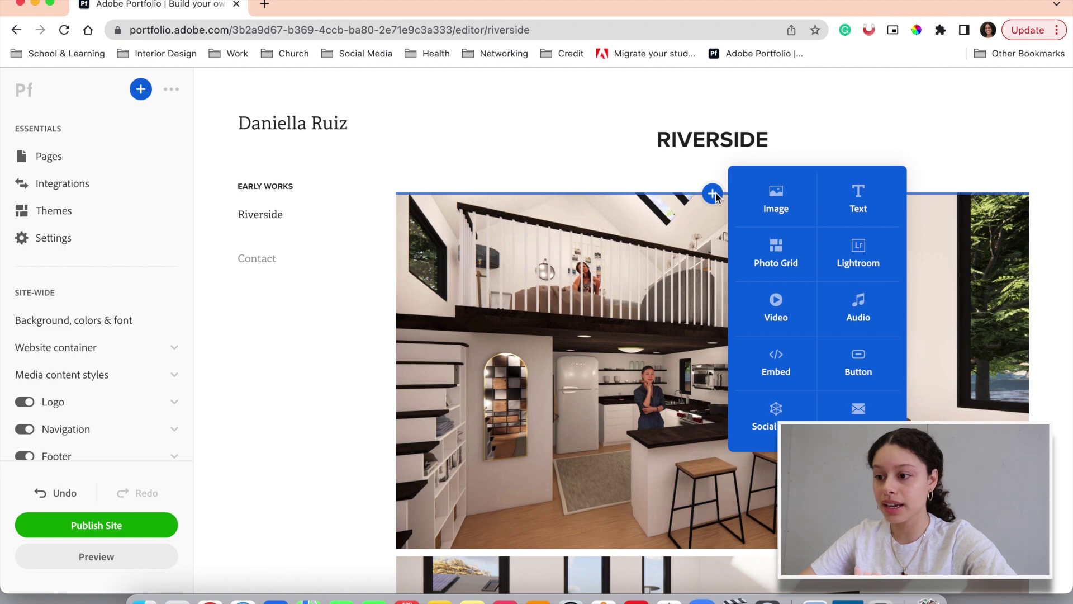
pyautogui.click(766, 257)
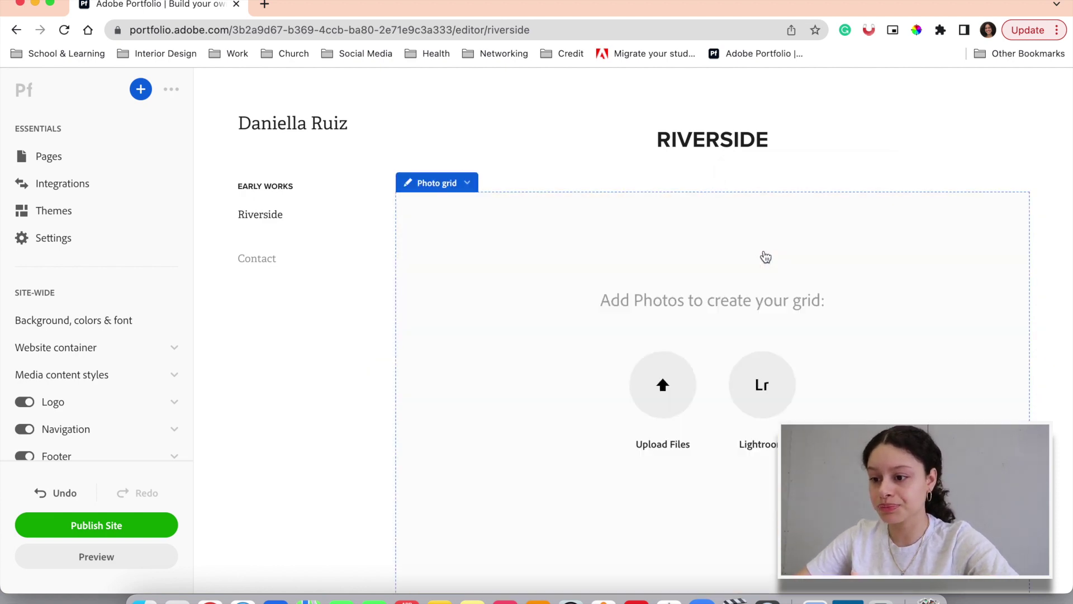
pyautogui.click(672, 391)
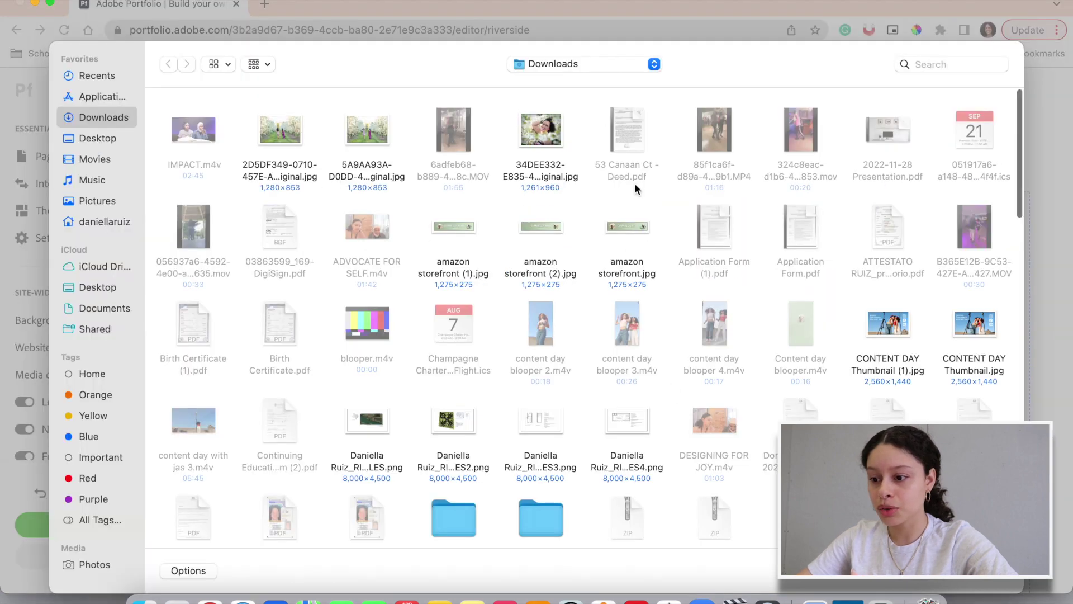
pyautogui.click(367, 424)
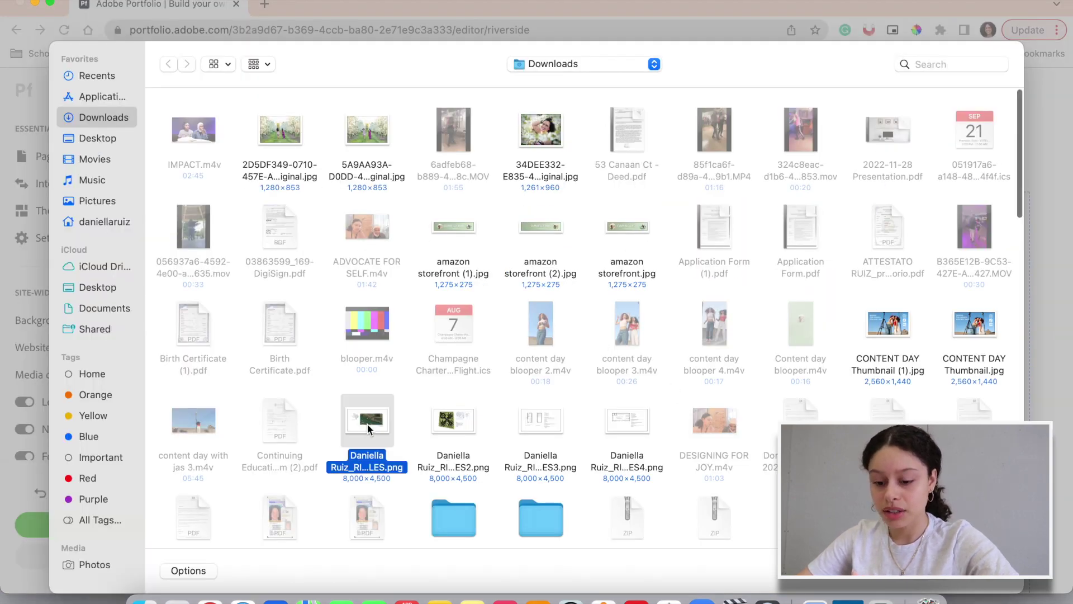
pyautogui.keyDown('shift'); pyautogui.click(460, 424); pyautogui.keyUp('shift')
pyautogui.press('Return')
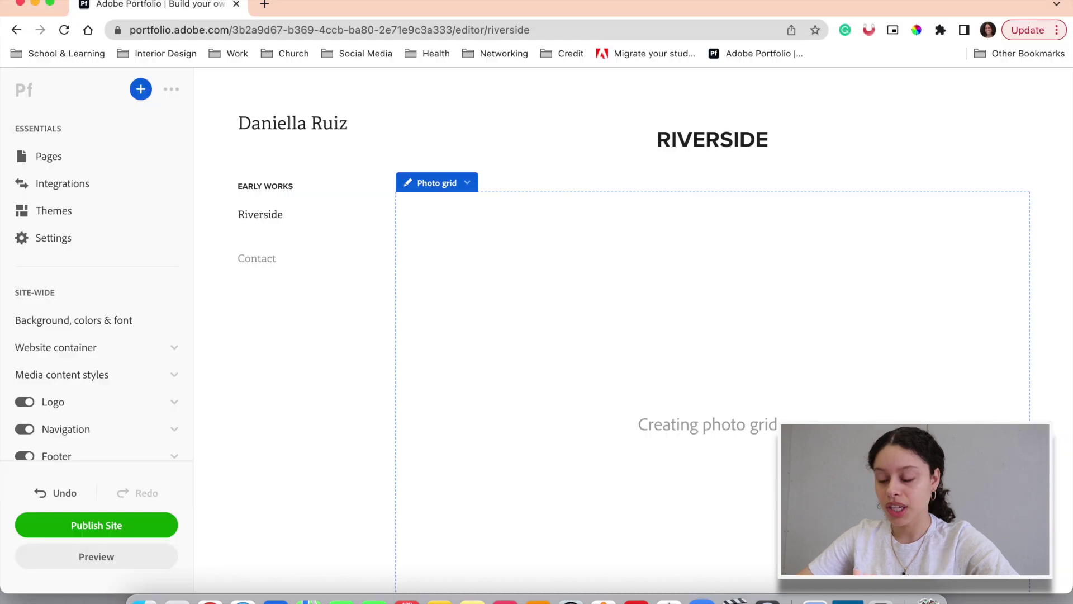
pyautogui.scroll(-2, 712, 335)
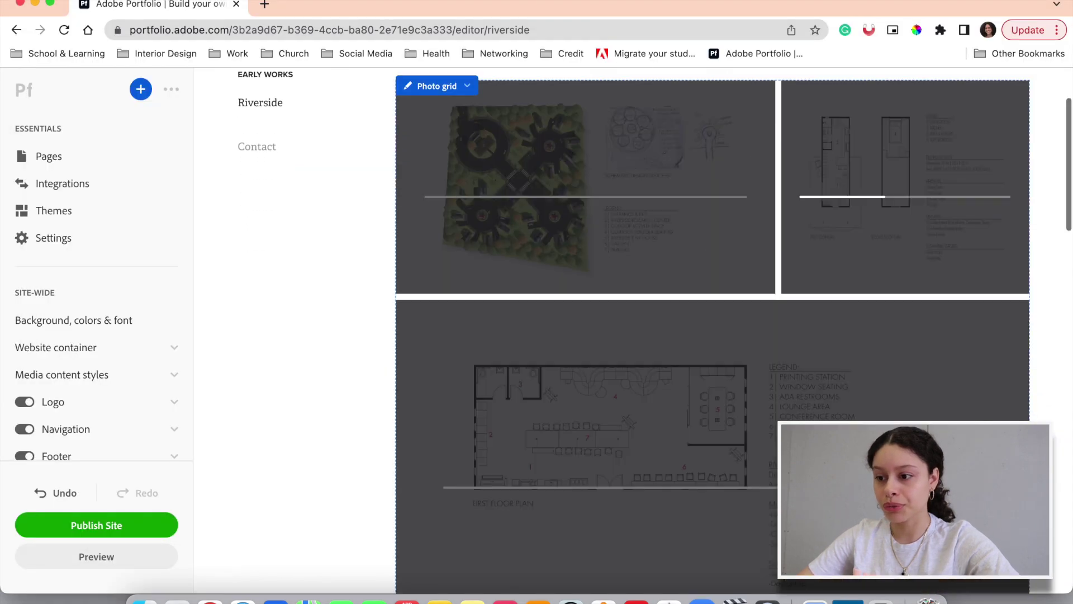
pyautogui.scroll(2, 884, 387)
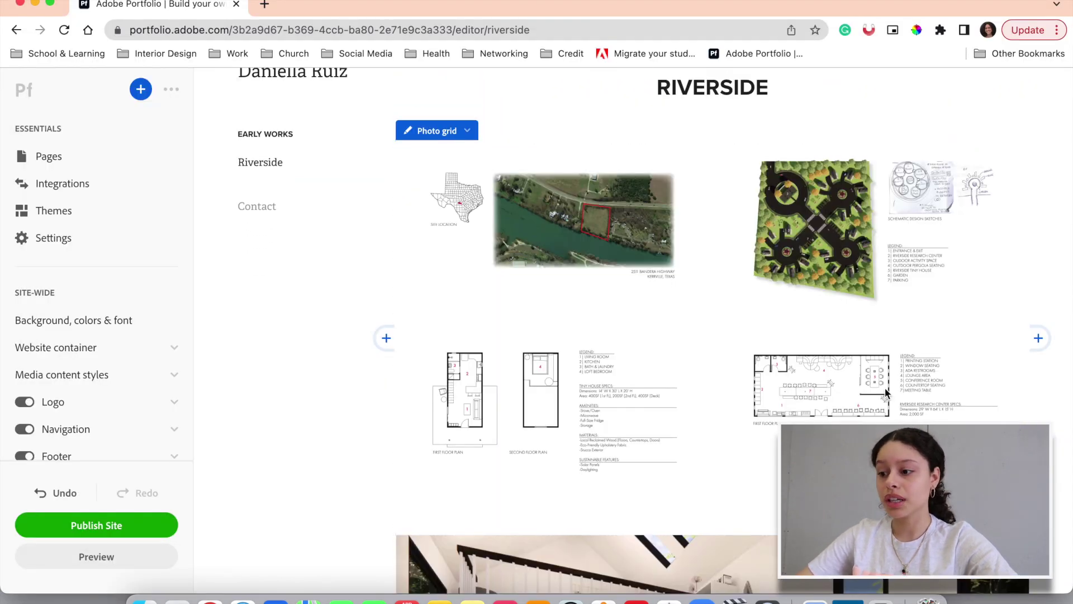
pyautogui.scroll(-6, 884, 388)
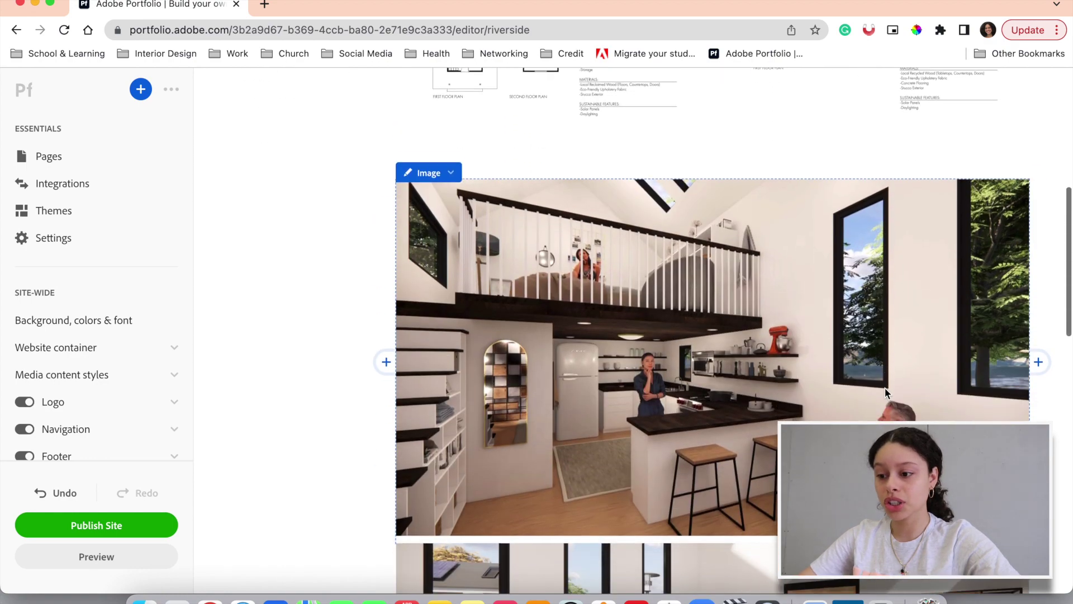
pyautogui.scroll(7, 884, 387)
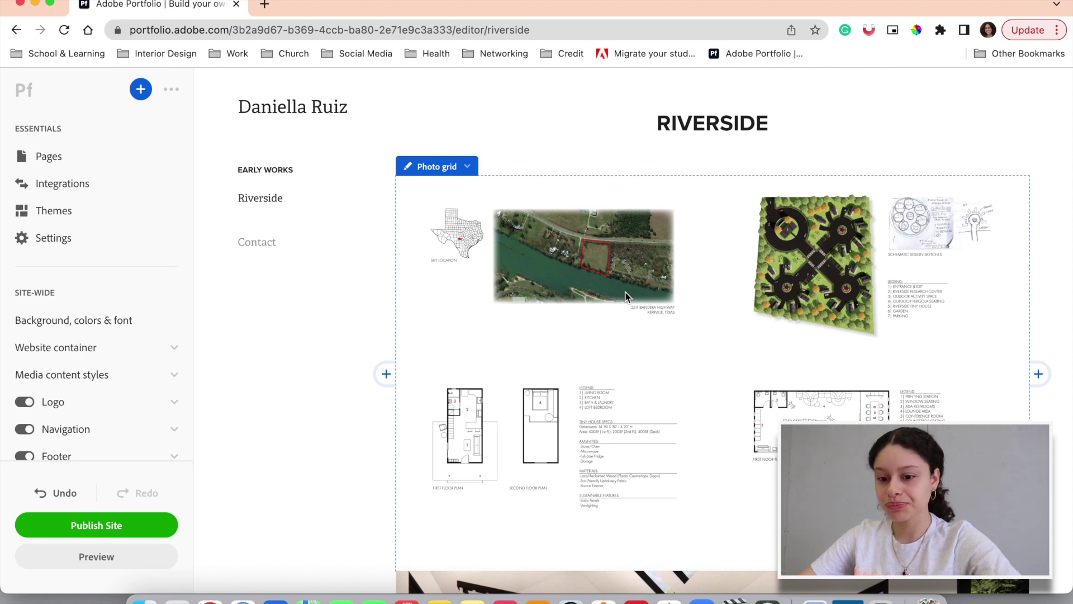
pyautogui.click(136, 561)
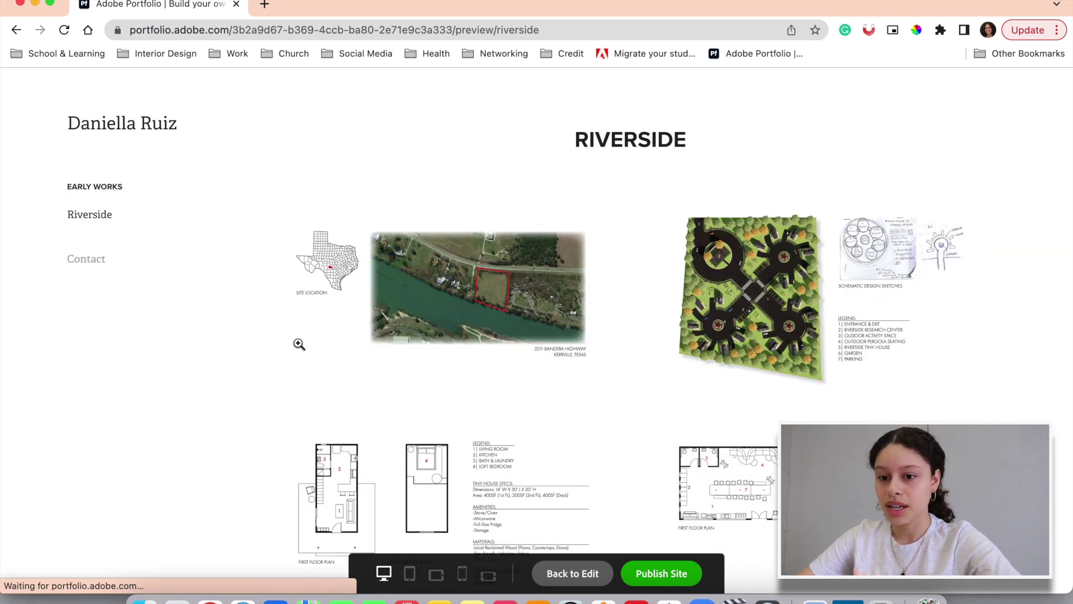
# Step: Open Early Works > Riverside, step through every image full-size, then return to editing
pyautogui.click(111, 187)
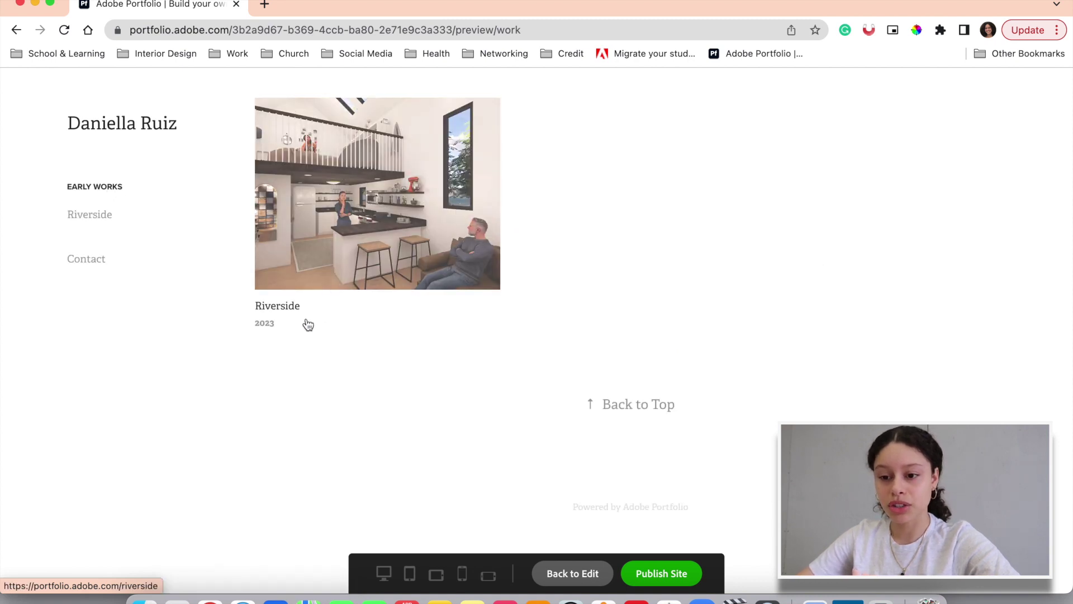
pyautogui.click(279, 331)
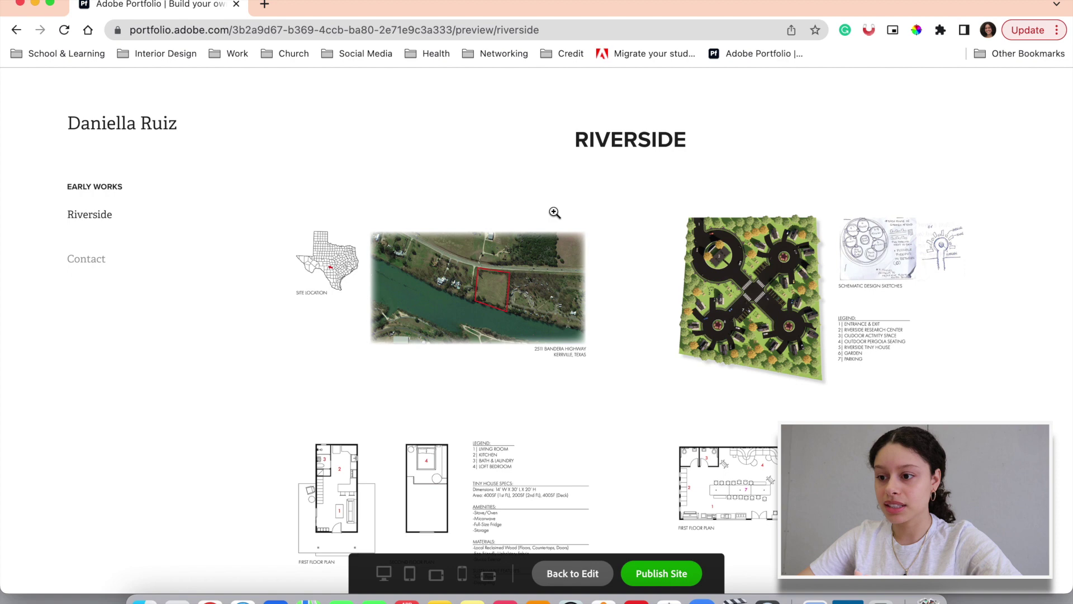
pyautogui.click(471, 295)
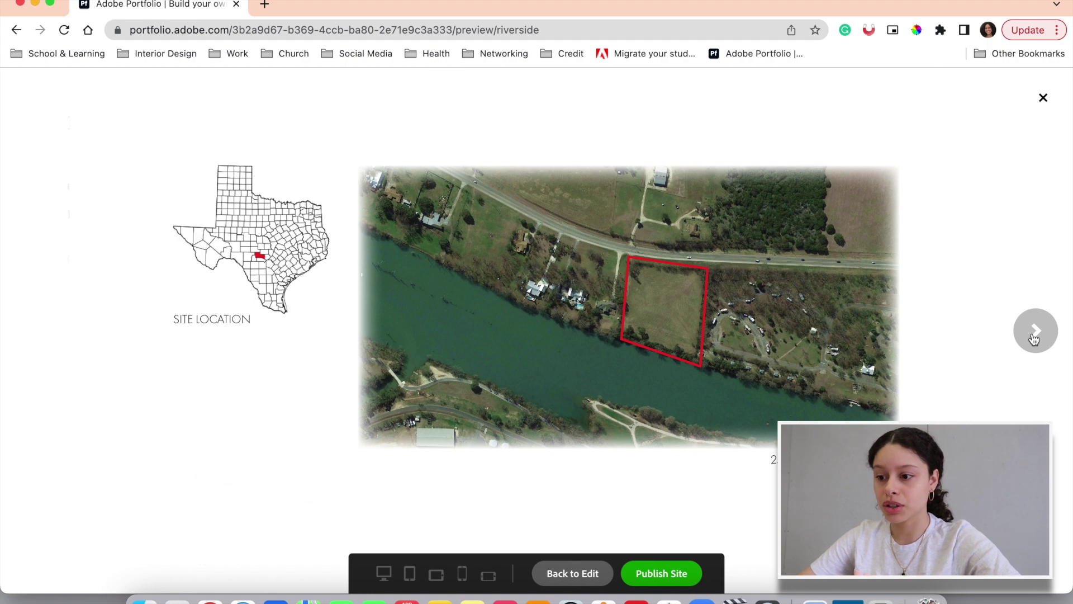
pyautogui.click(1035, 333)
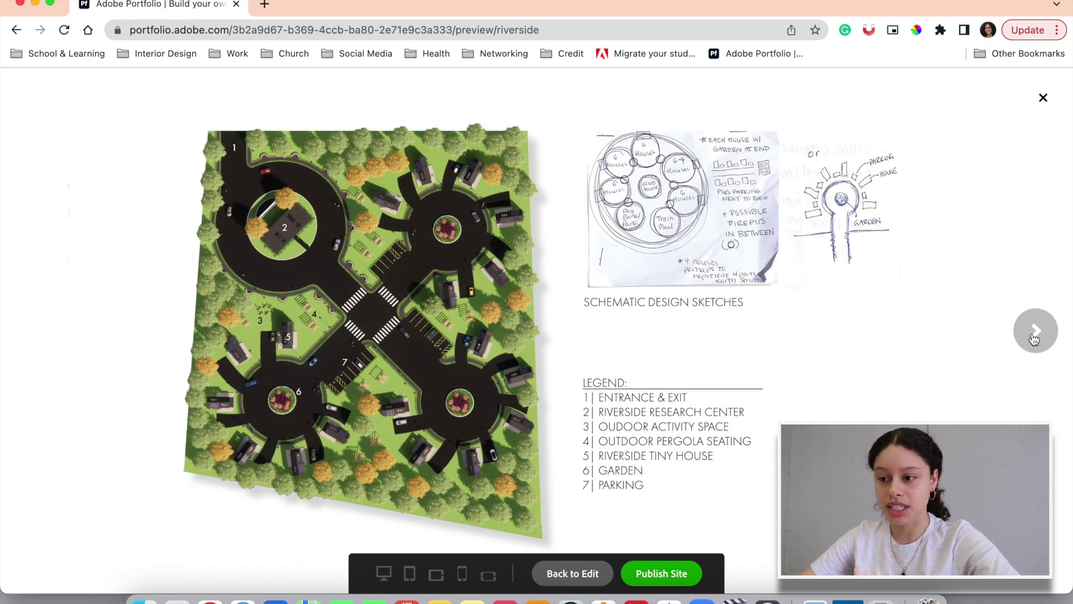
pyautogui.click(1035, 333)
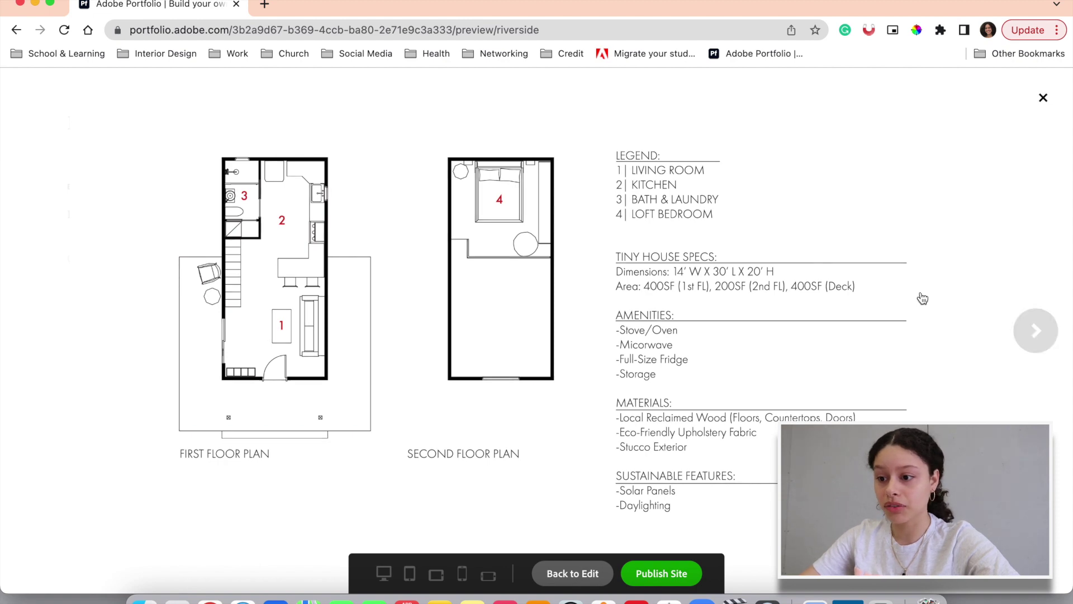
pyautogui.click(1036, 333)
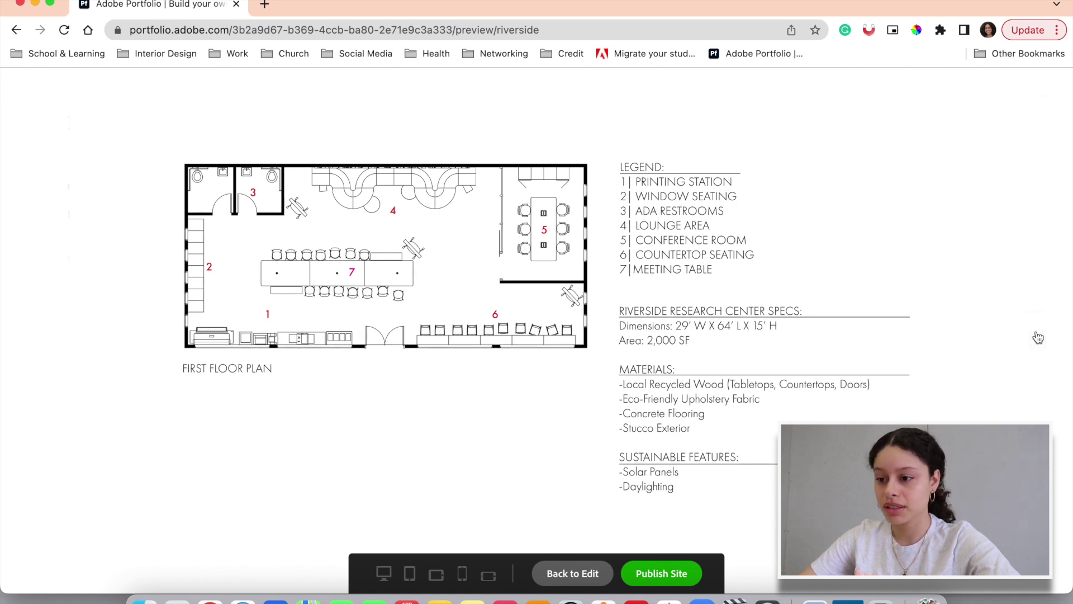
pyautogui.click(1038, 337)
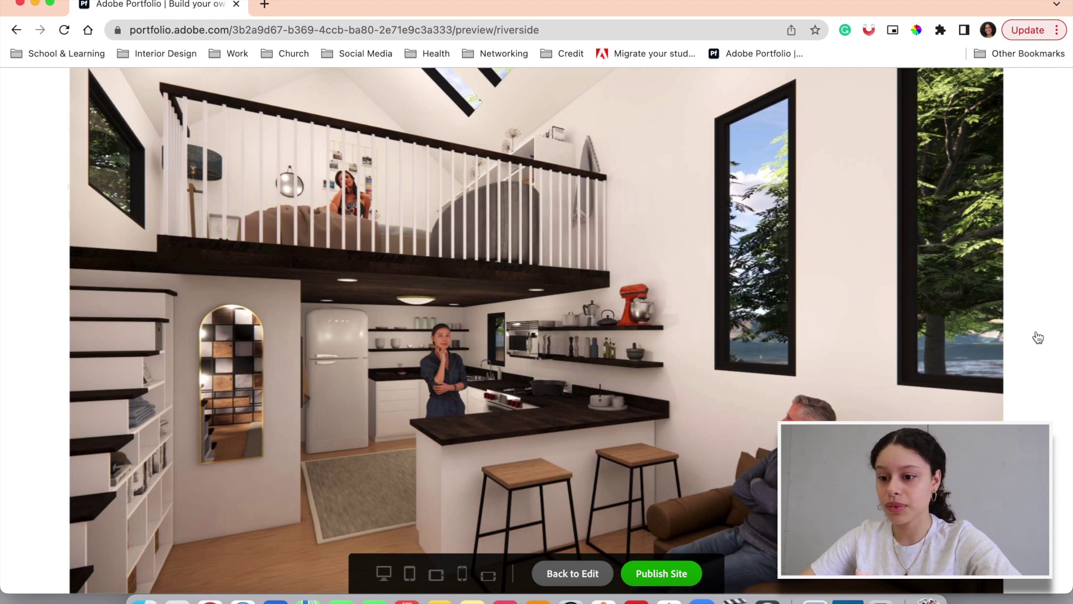
pyautogui.click(1038, 337)
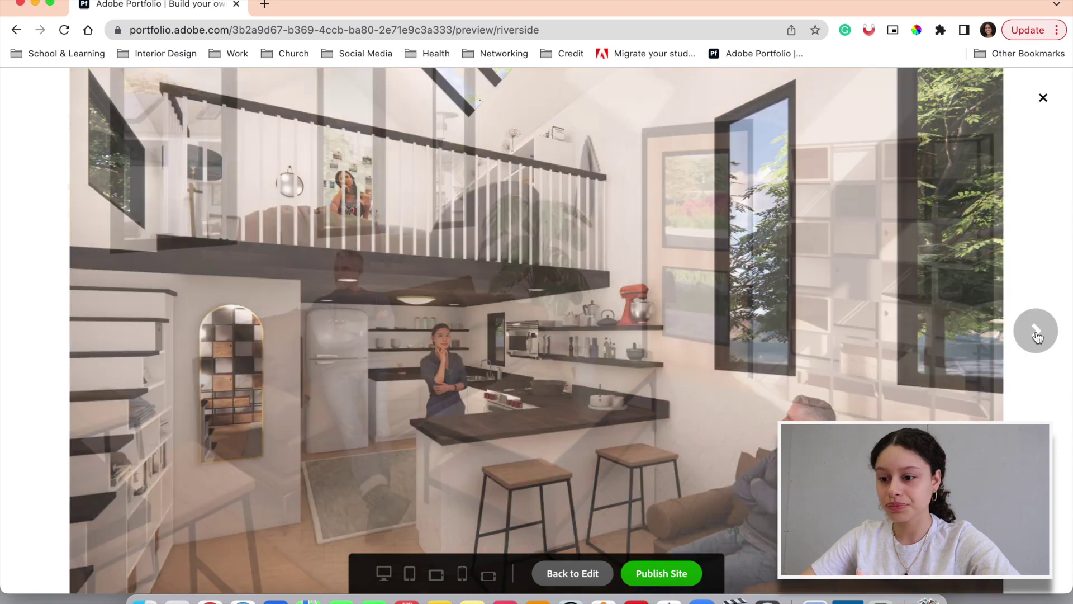
pyautogui.click(1036, 336)
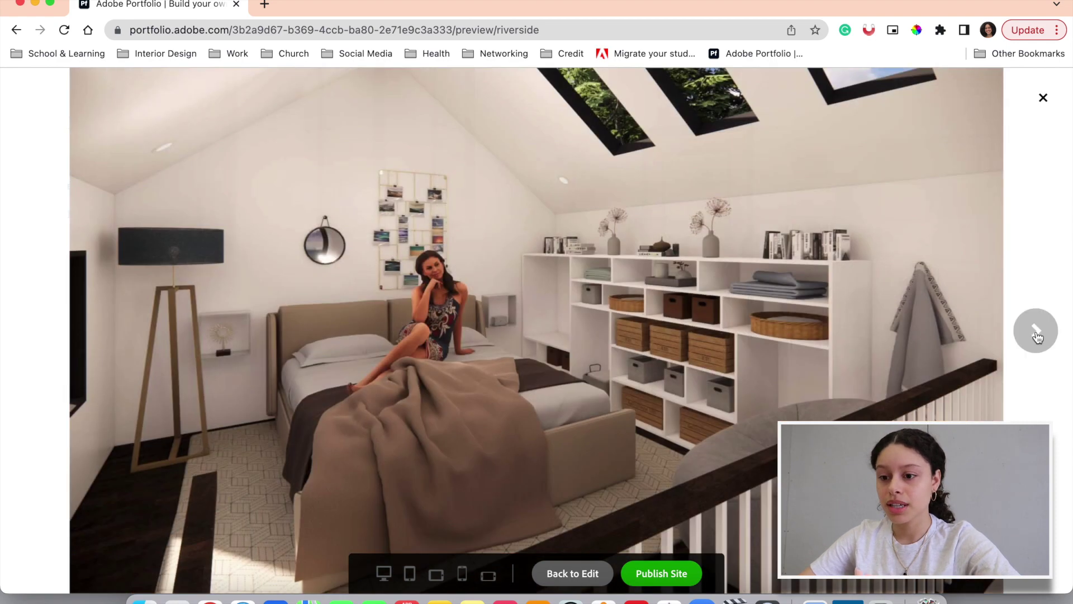
pyautogui.click(1043, 98)
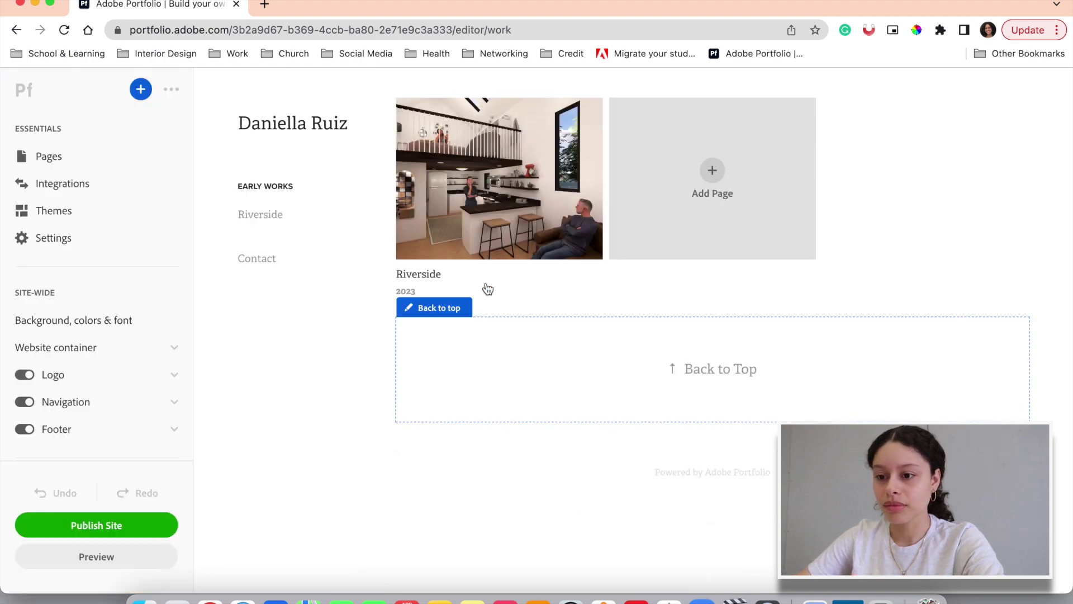
# Step: Paste the tiny-house-campus-in-Texas description into a new text block above the photo grid
pyautogui.click(506, 216)
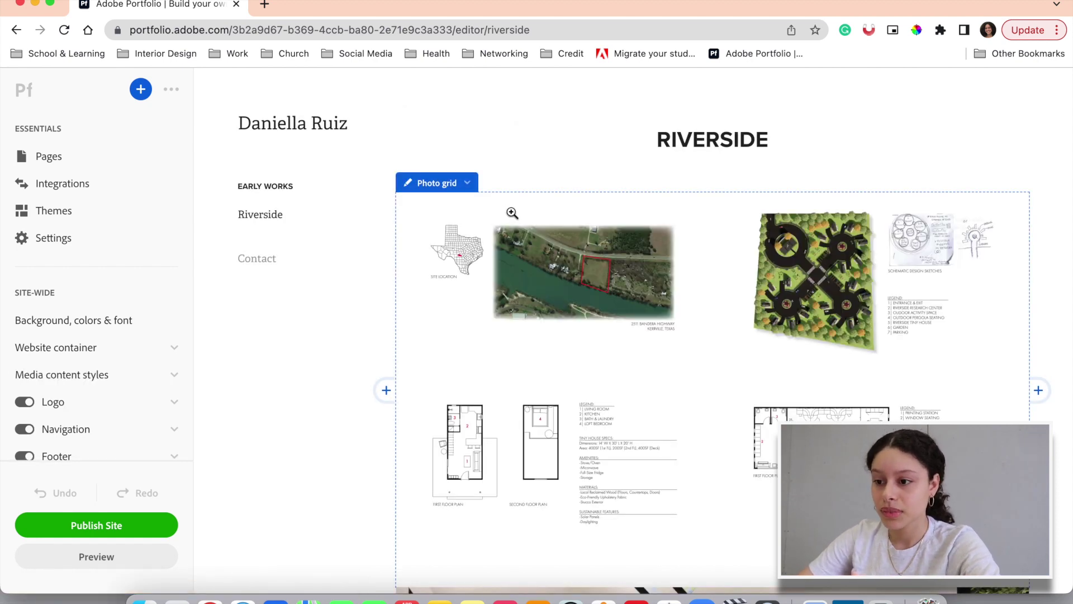
pyautogui.click(713, 194)
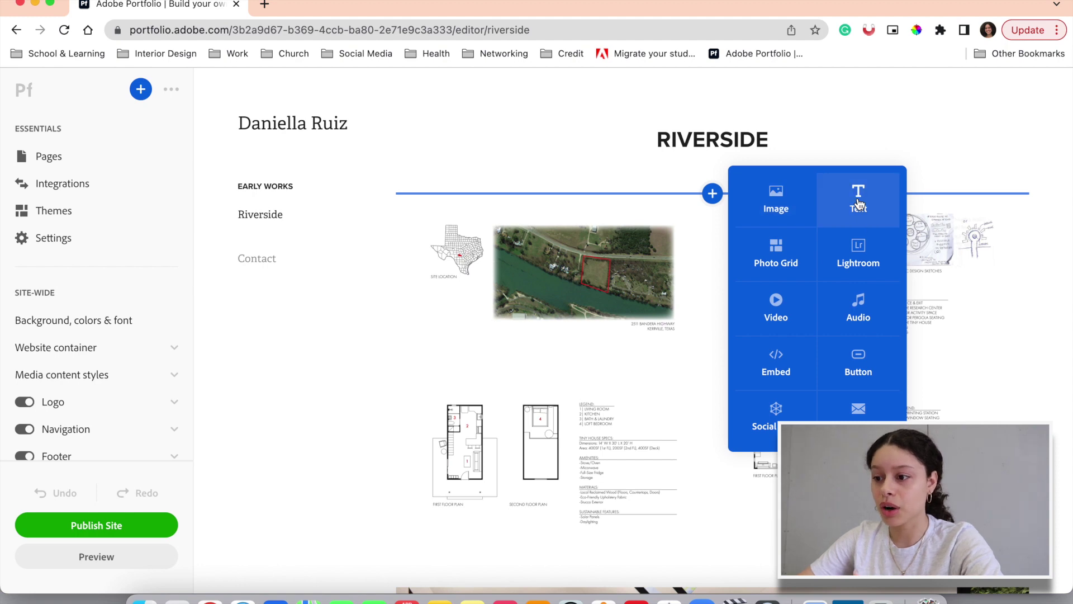
pyautogui.click(858, 201)
pyautogui.write('This project was a tiny house campus for student in Texas.')
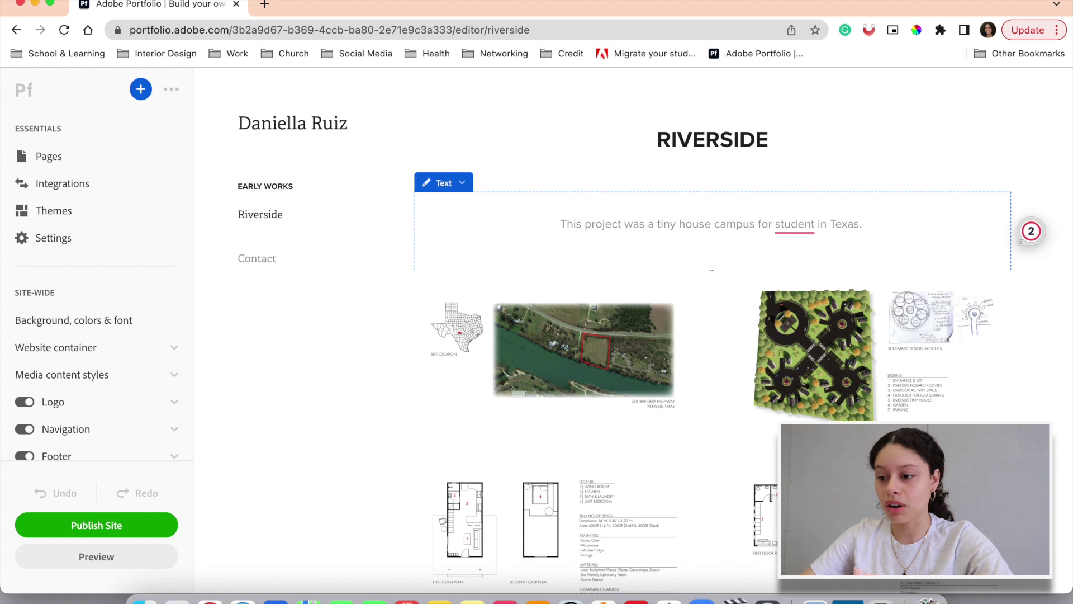
# Step: Correct the word to 'students' and set the description sentence to size 14
pyautogui.write('s')
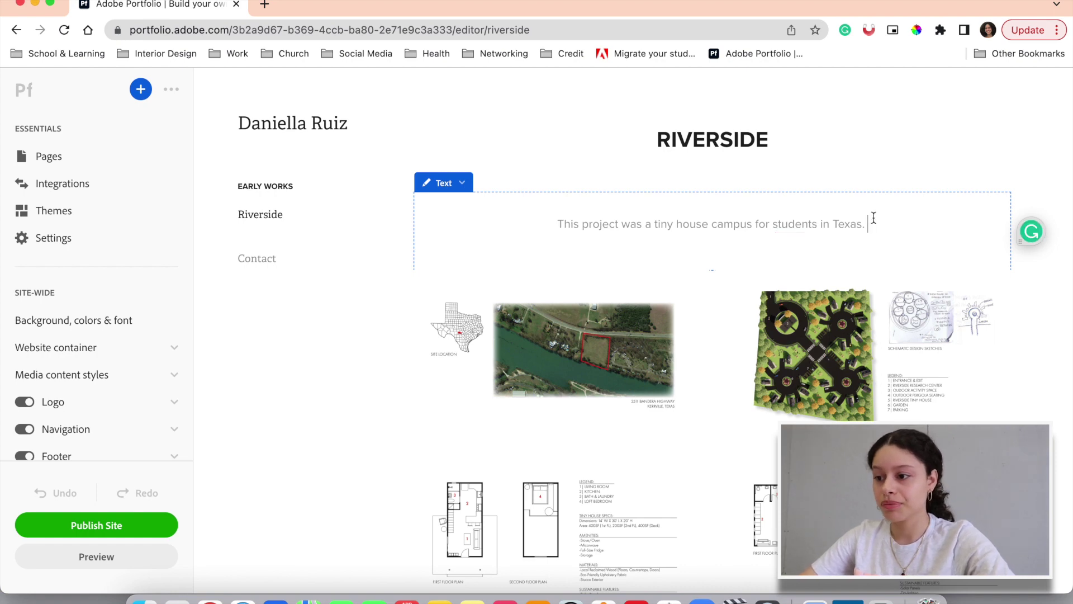
pyautogui.moveTo(869, 222); pyautogui.dragTo(557, 220)
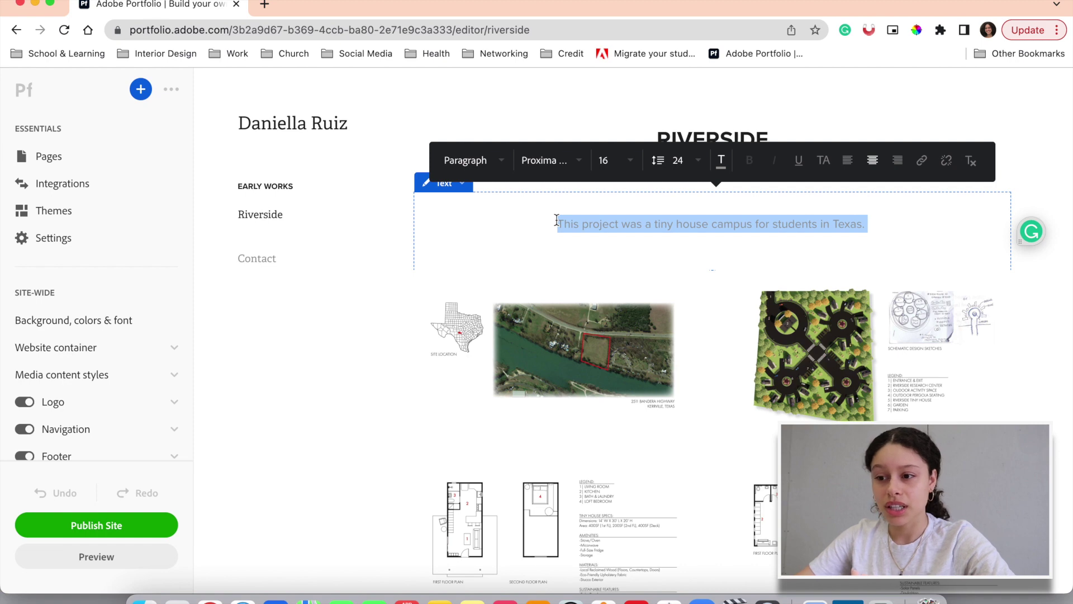
pyautogui.click(629, 163)
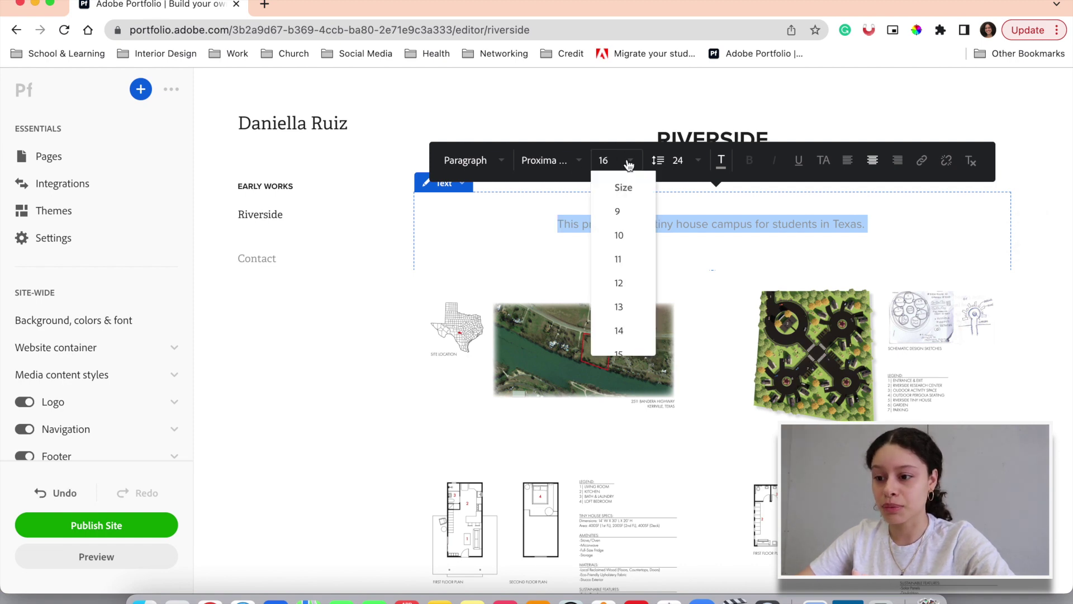
pyautogui.click(626, 284)
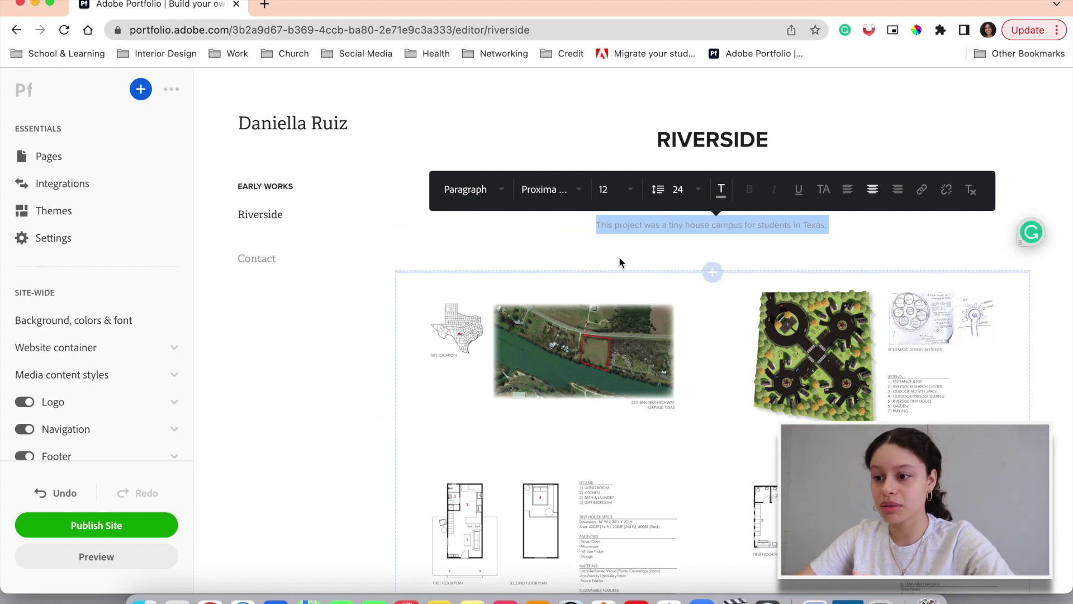
pyautogui.click(616, 192)
pyautogui.click(619, 359)
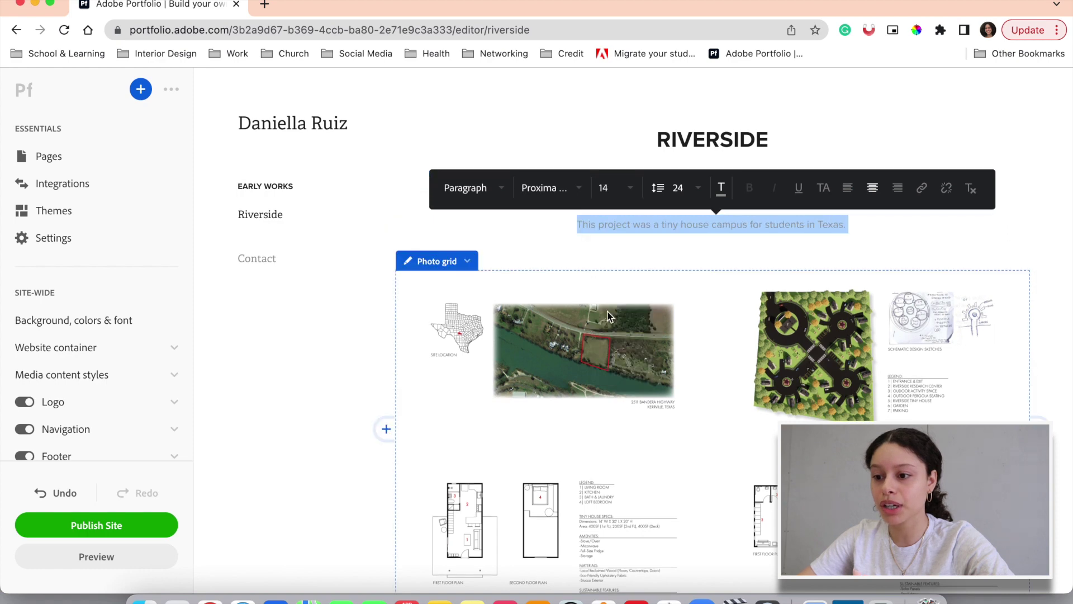
# Step: Make the description Adelle Bold in dark grey #333333 and finish editing the block
pyautogui.click(558, 188)
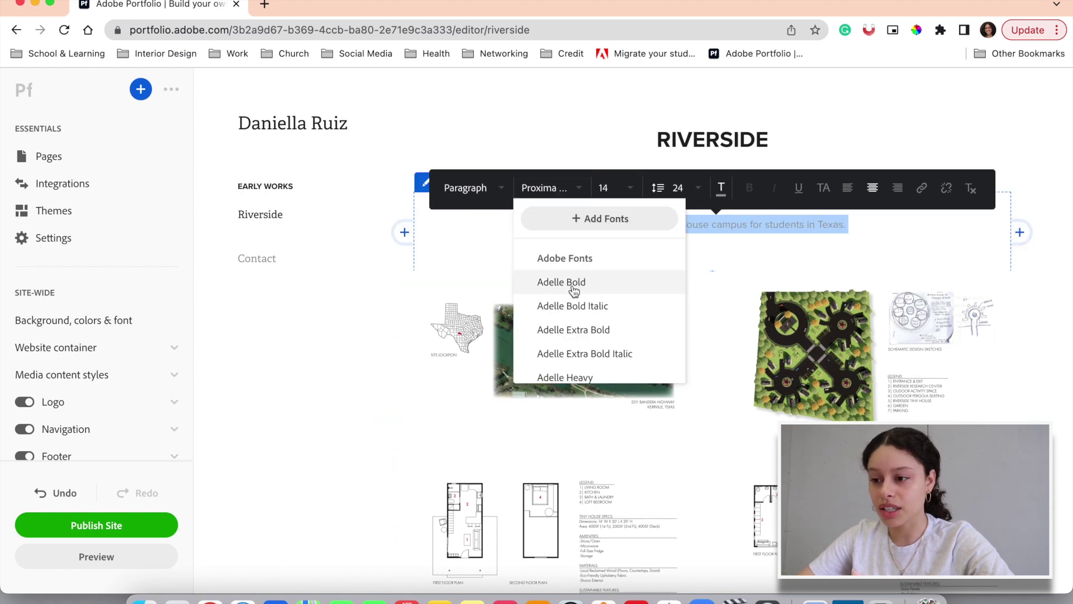
pyautogui.click(571, 283)
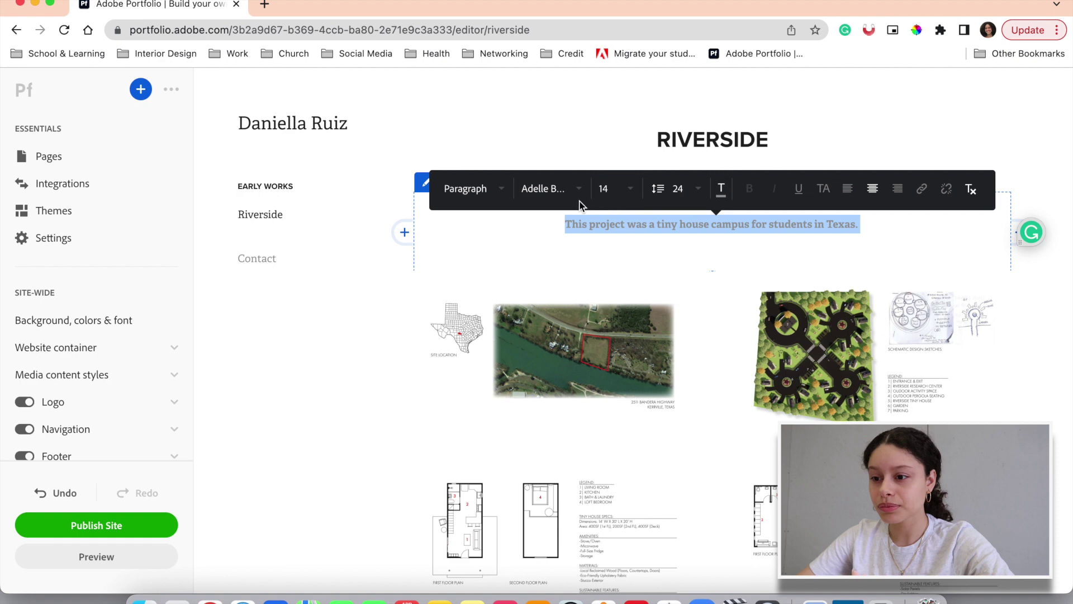
pyautogui.click(721, 189)
pyautogui.click(529, 397)
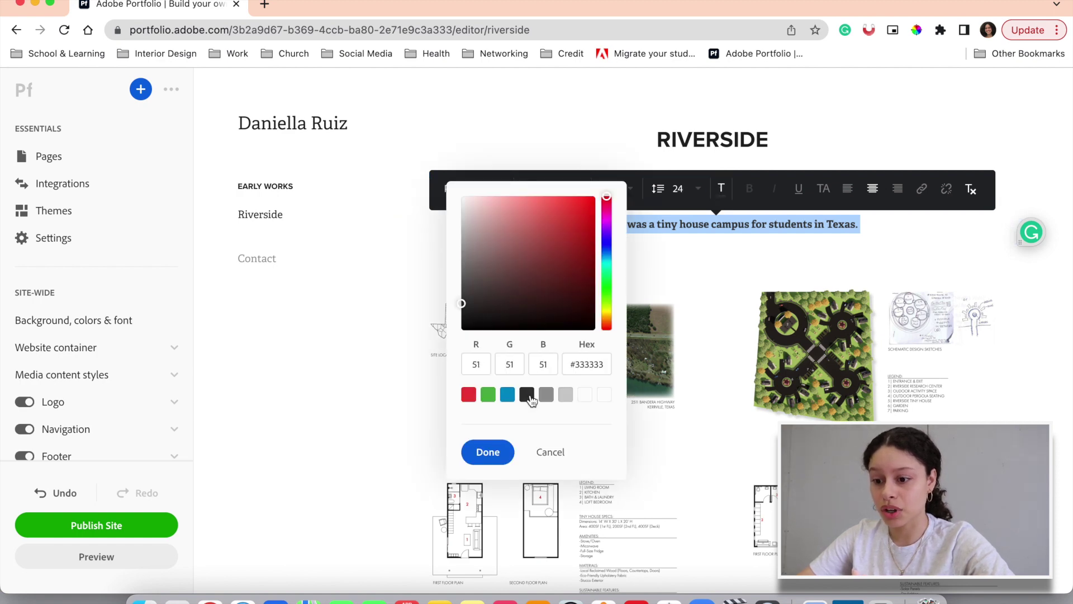
pyautogui.click(493, 457)
pyautogui.click(890, 237)
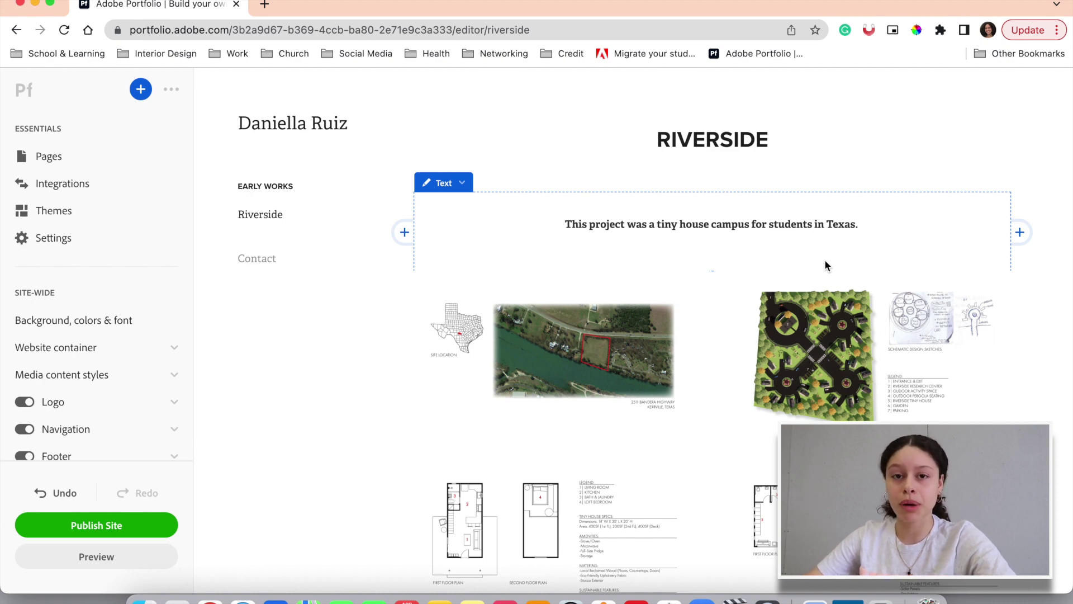
# Step: Go to the Contact page with its Name, Email Address and Message form in the editor
pyautogui.scroll(-2, 424, 287)
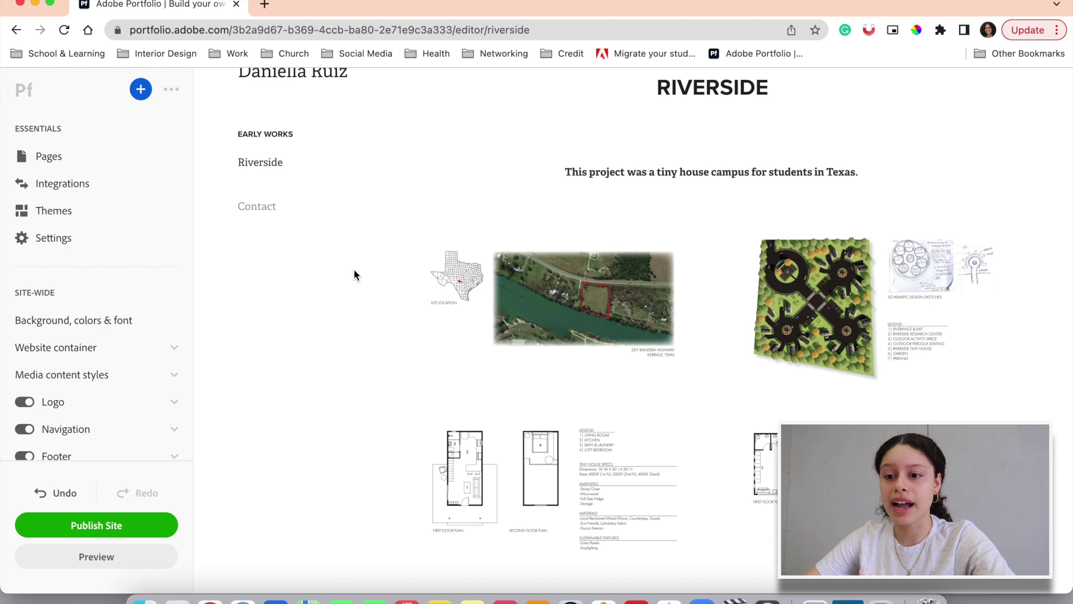
pyautogui.scroll(2, 353, 270)
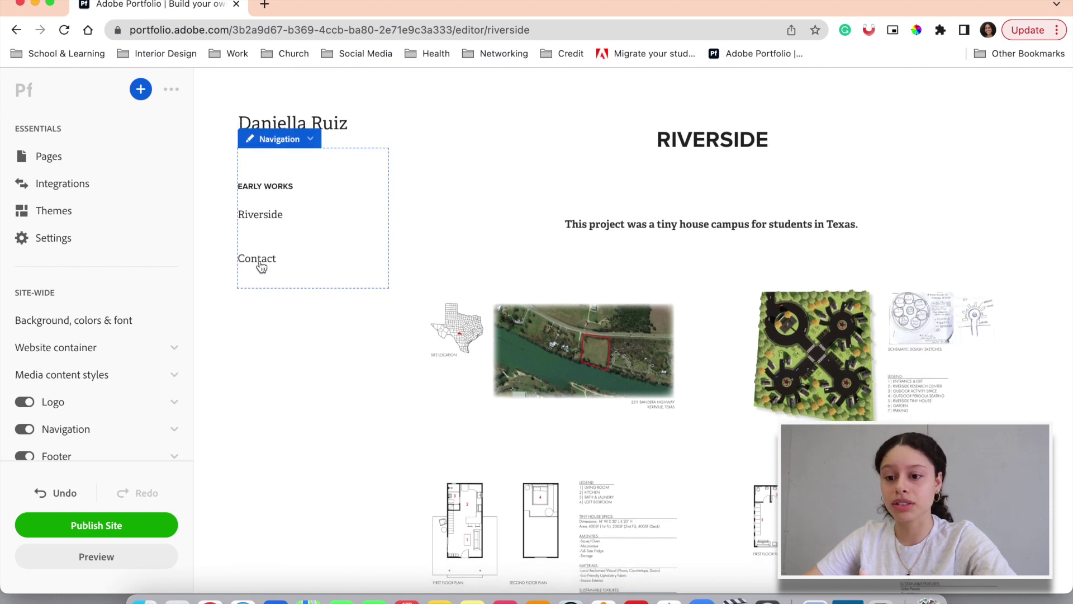
pyautogui.click(260, 264)
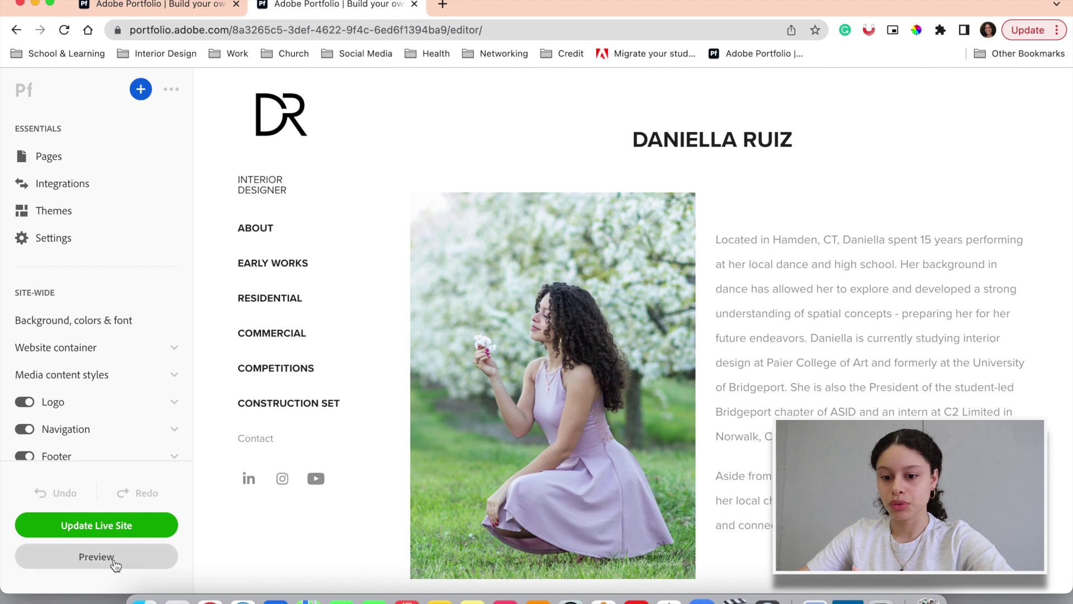
# Step: Launch the site preview, landing on the About page with portrait and biography
pyautogui.click(114, 560)
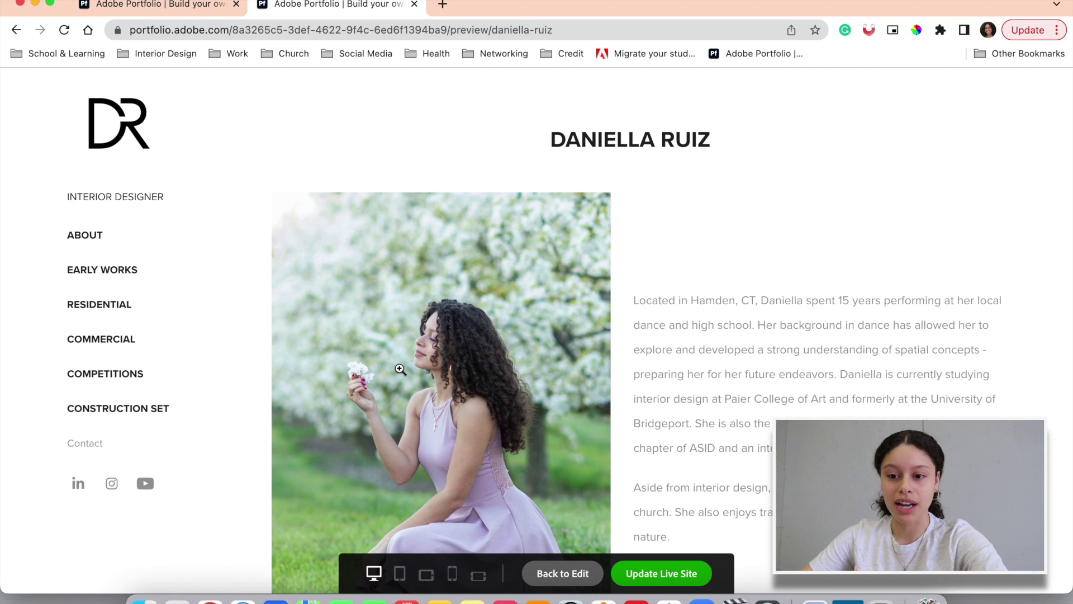
# Step: Go to the About page, view the biography from the photo tile, and return
pyautogui.click(87, 238)
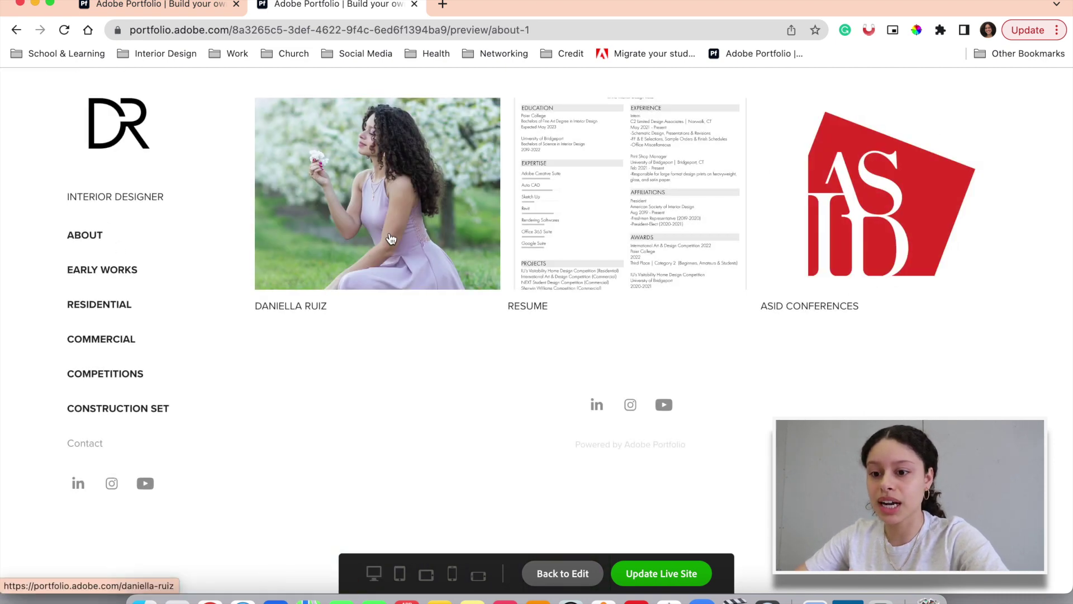
pyautogui.click(382, 264)
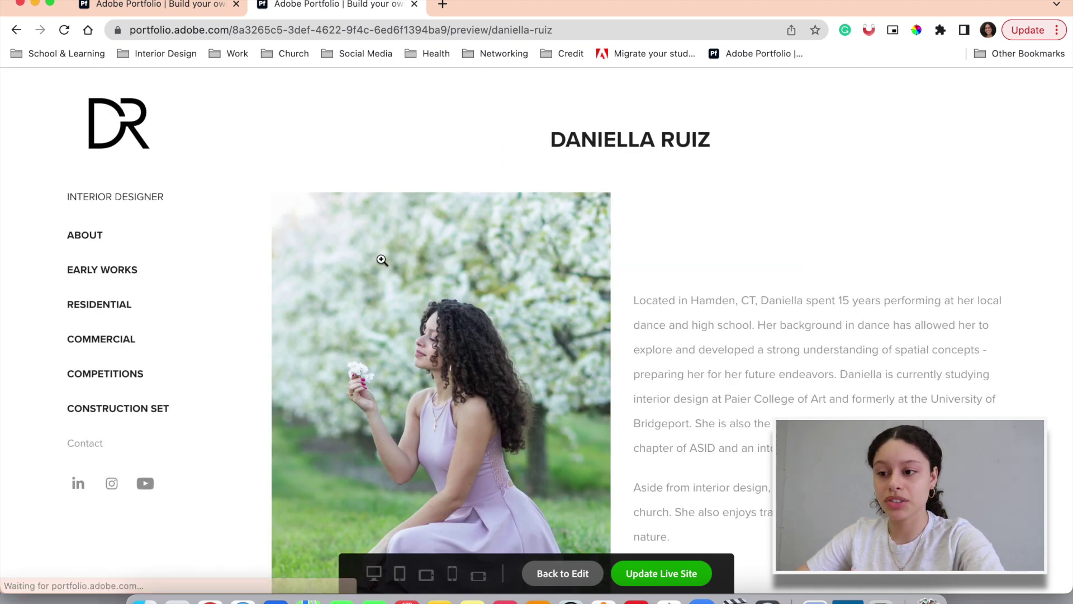
pyautogui.click(96, 242)
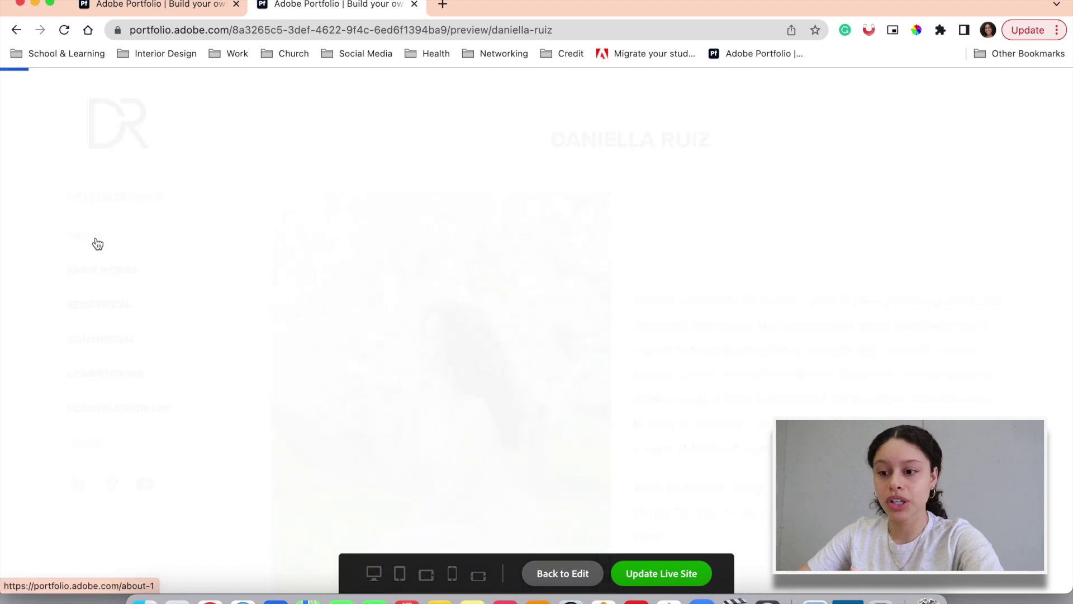
# Step: Read through the Resume page, then go back to the About page
pyautogui.click(625, 241)
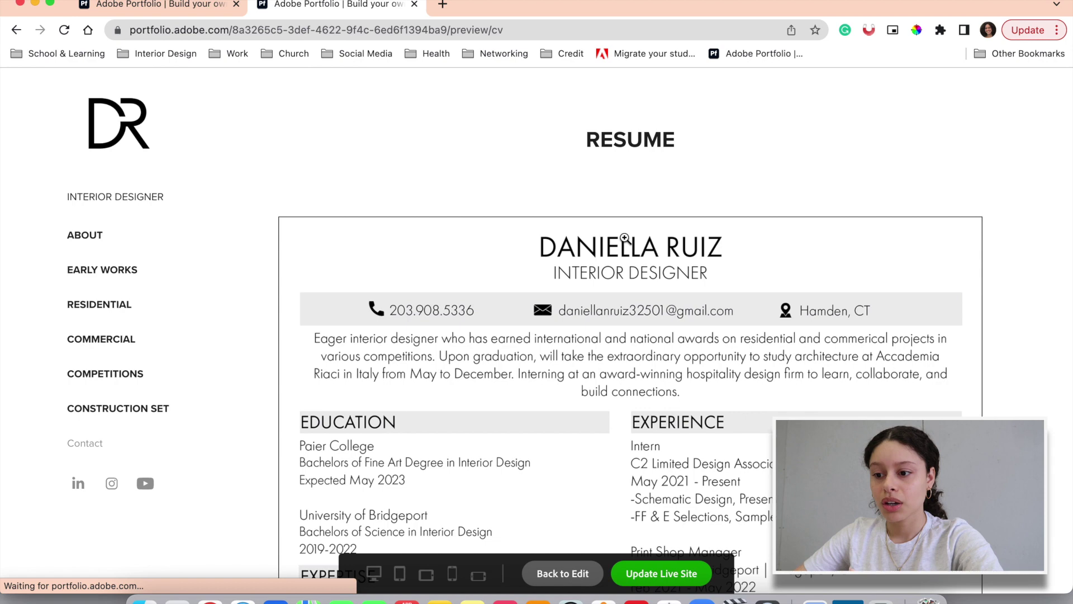
pyautogui.scroll(-7, 624, 237)
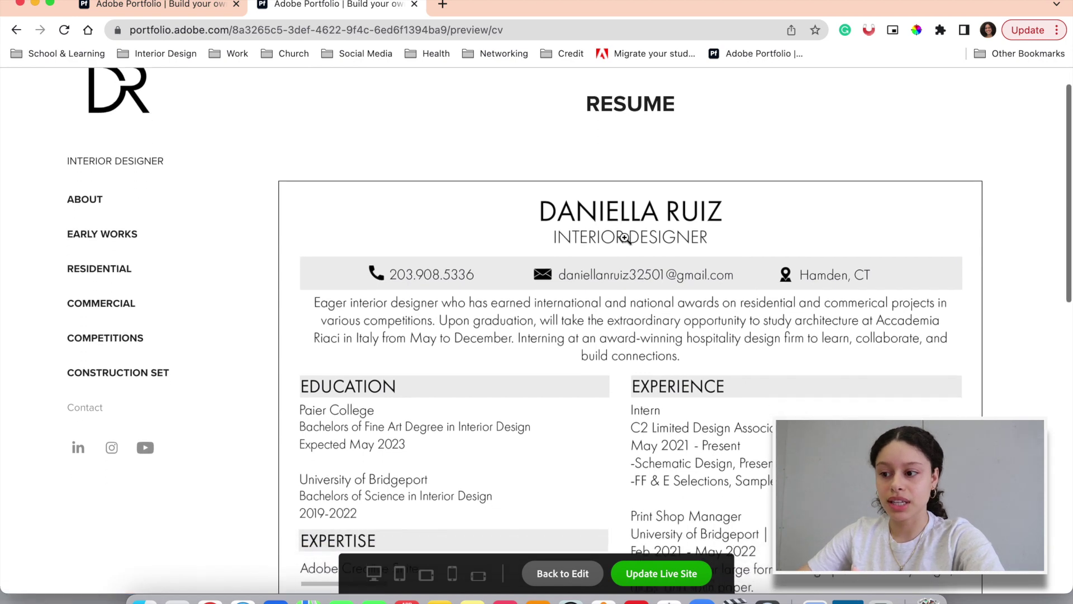
pyautogui.scroll(-2, 625, 238)
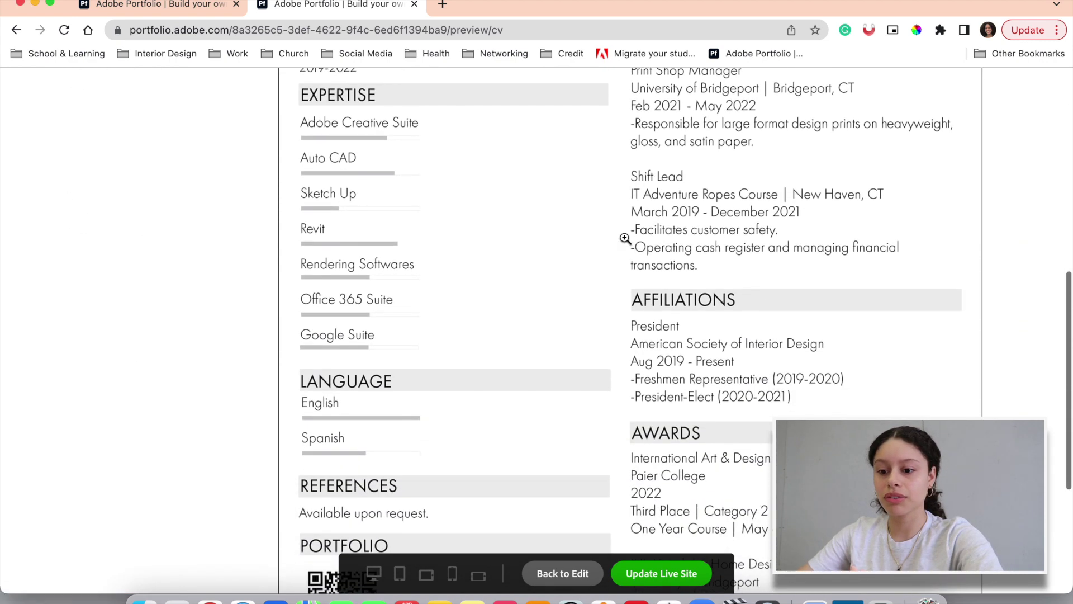
pyautogui.scroll(9, 625, 239)
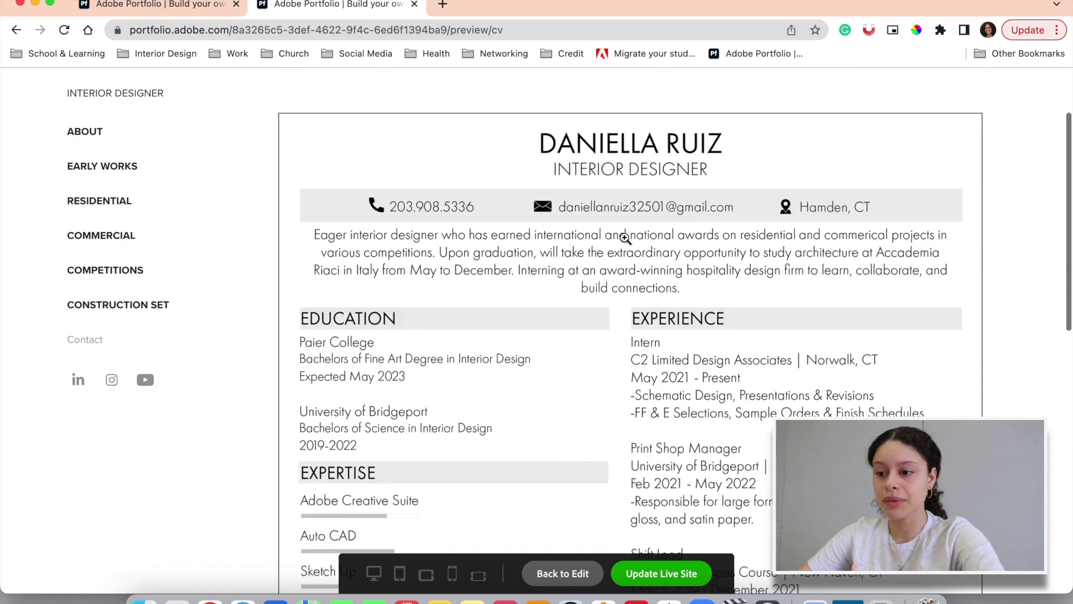
pyautogui.click(95, 237)
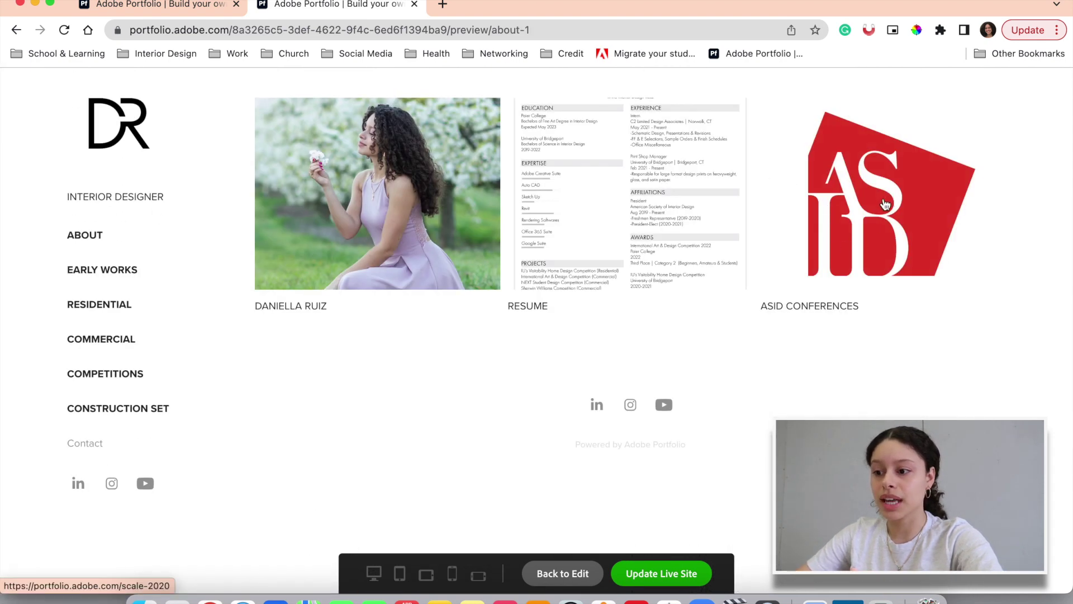
# Step: View the ASID Conferences project, then return to the About page
pyautogui.click(820, 253)
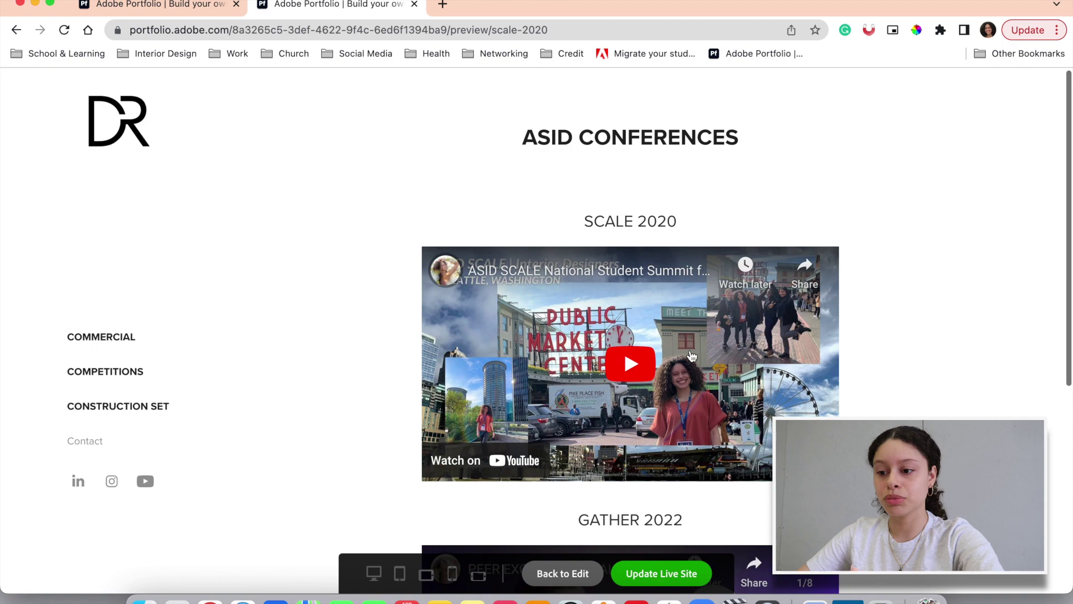
pyautogui.scroll(-3, 690, 355)
pyautogui.scroll(2, 91, 180)
pyautogui.click(89, 177)
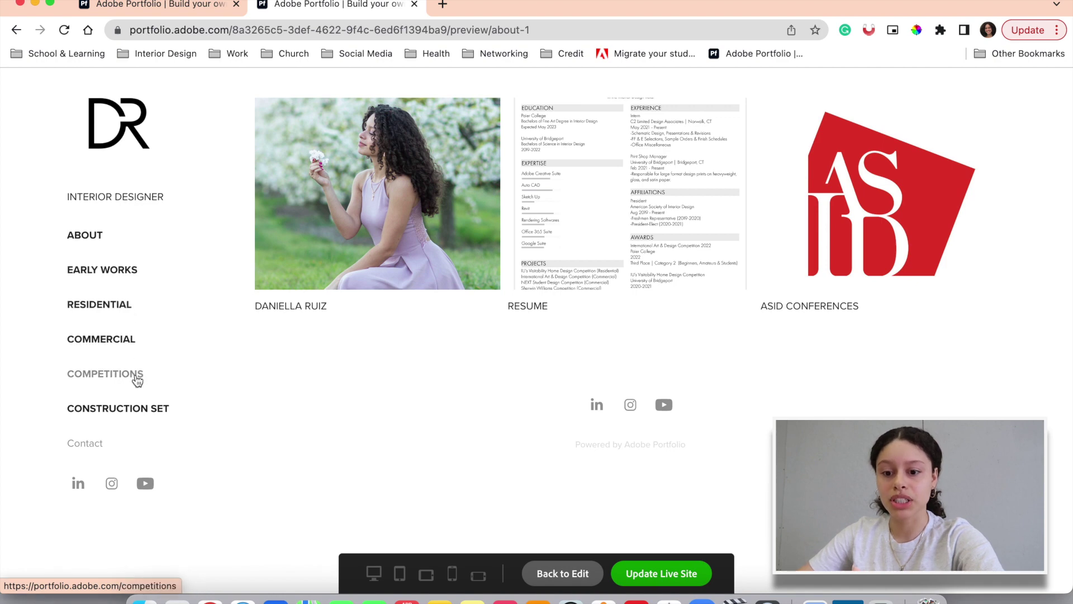
# Step: Browse Early Works' Hand Drafting project and its house drawing, then go to Residential
pyautogui.click(123, 276)
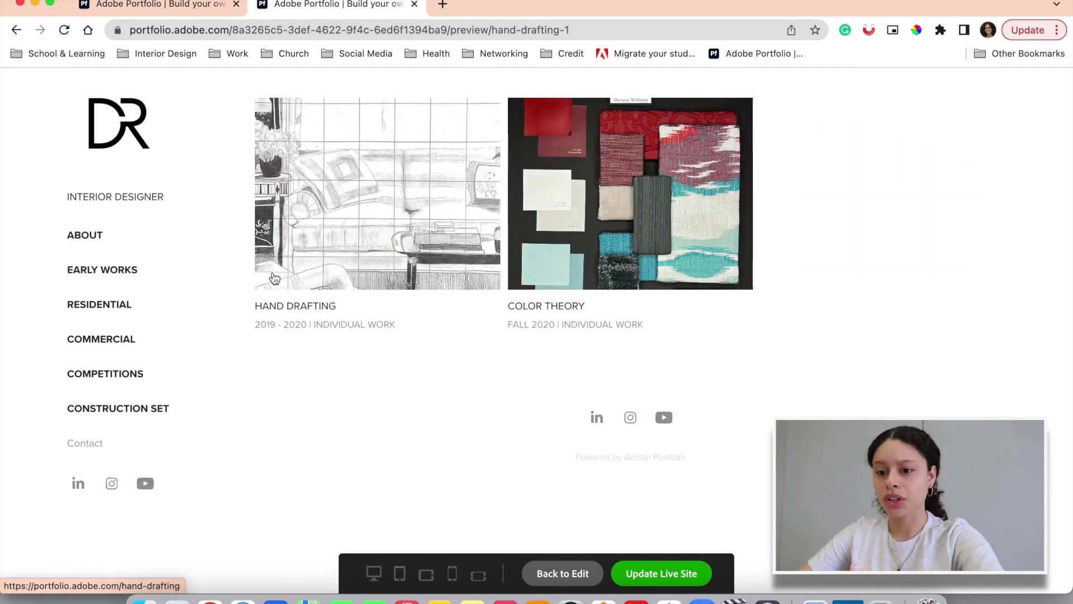
pyautogui.click(409, 244)
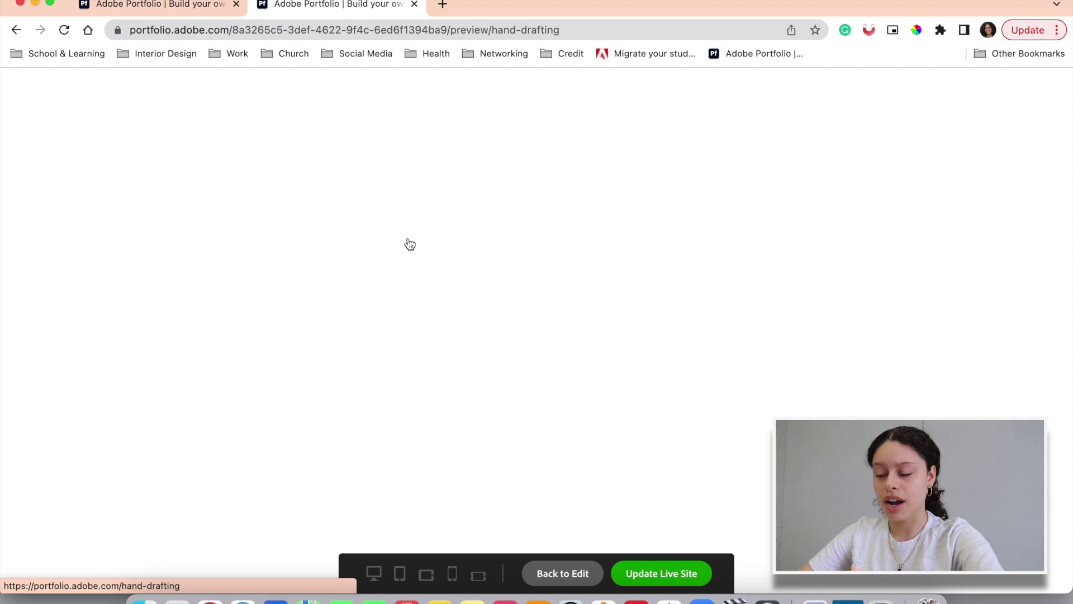
pyautogui.scroll(-2, 464, 300)
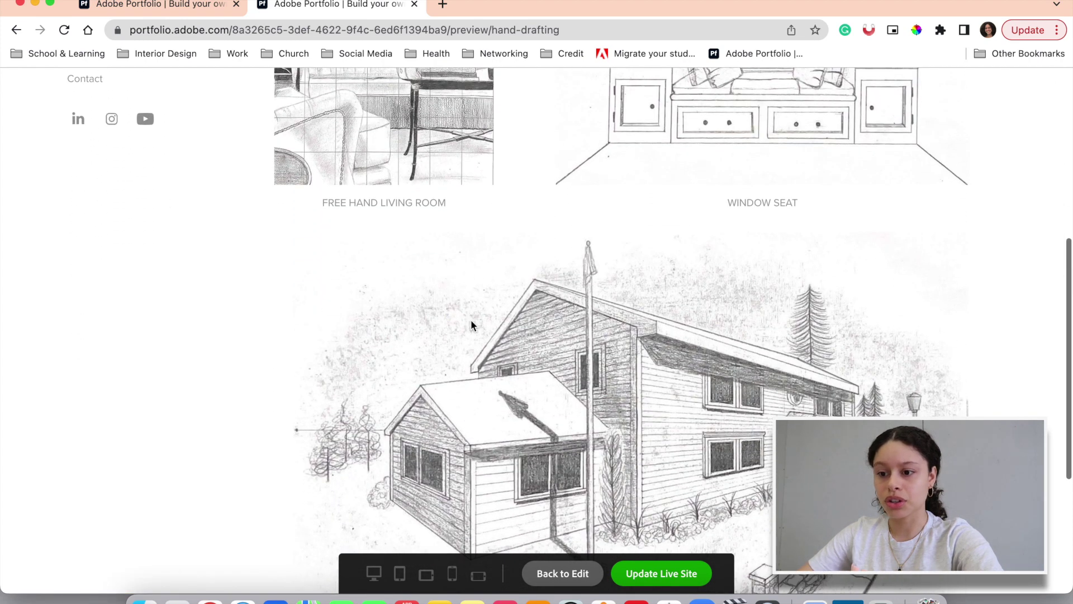
pyautogui.click(471, 322)
pyautogui.click(684, 252)
pyautogui.scroll(3, 314, 203)
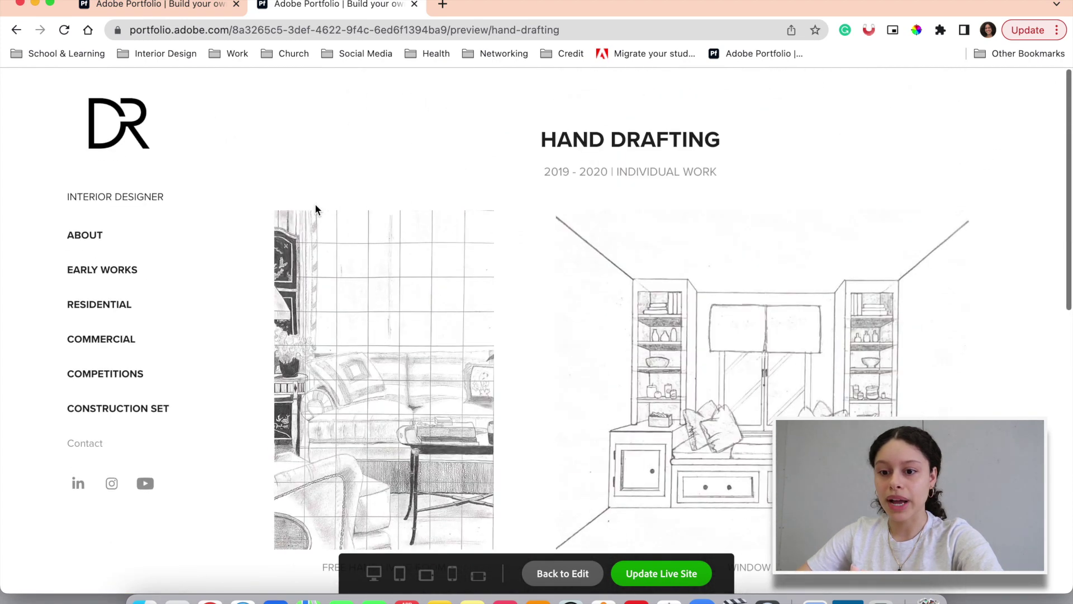
pyautogui.click(84, 309)
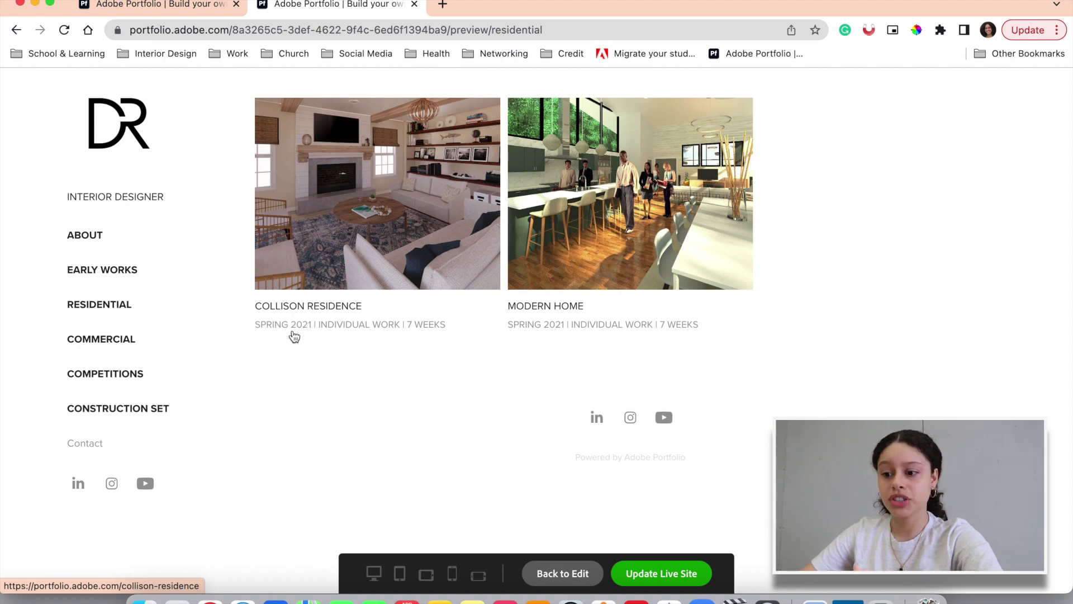
# Step: In Collison Residence, enlarge the second floor plan and zoom into the ensuite bath
pyautogui.click(361, 270)
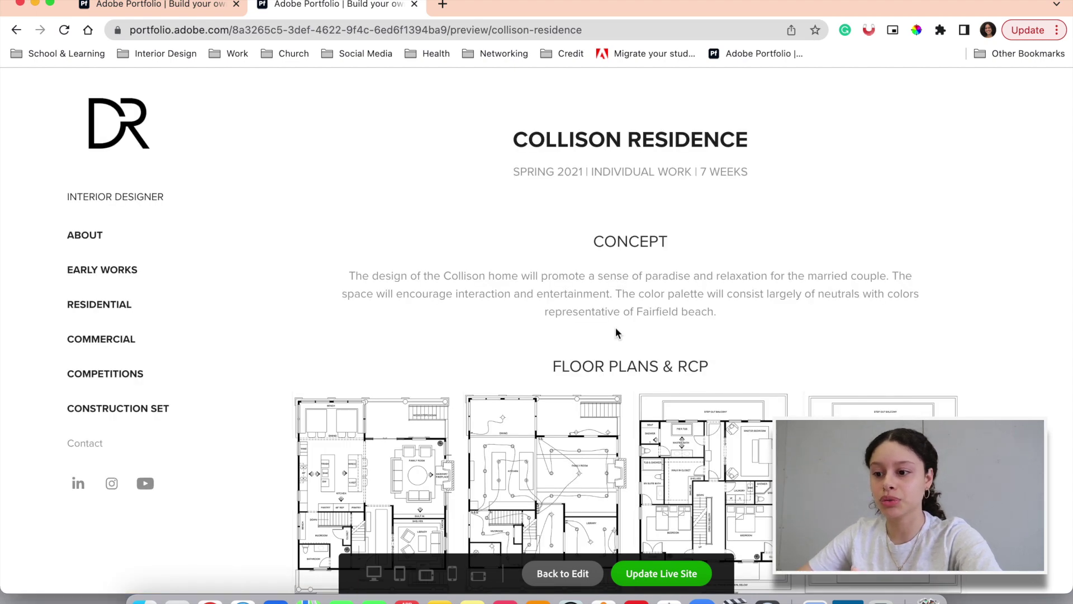
pyautogui.scroll(-3, 617, 333)
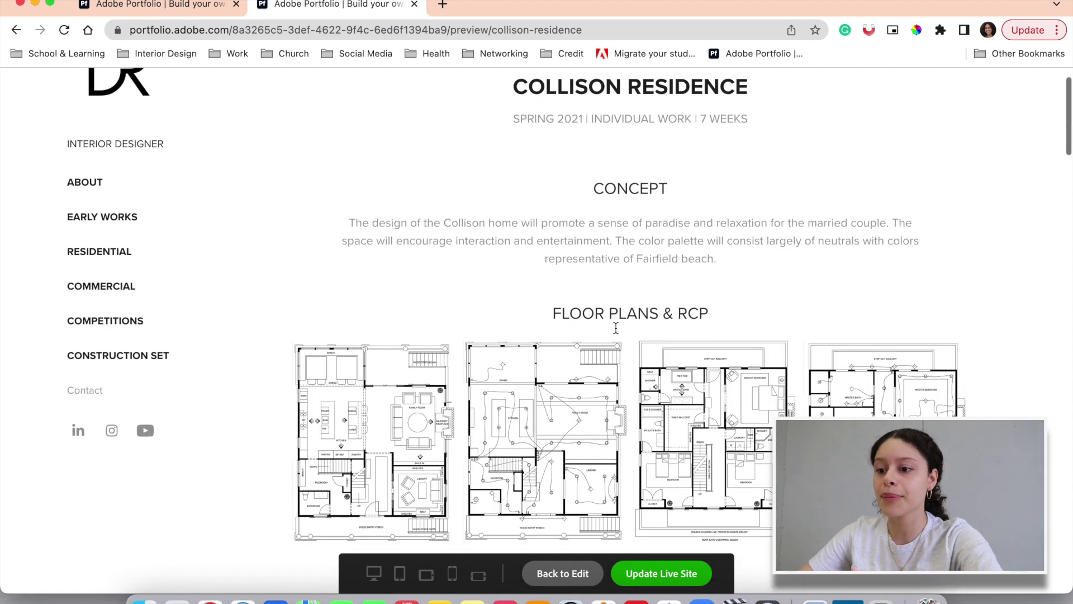
pyautogui.scroll(-1, 615, 329)
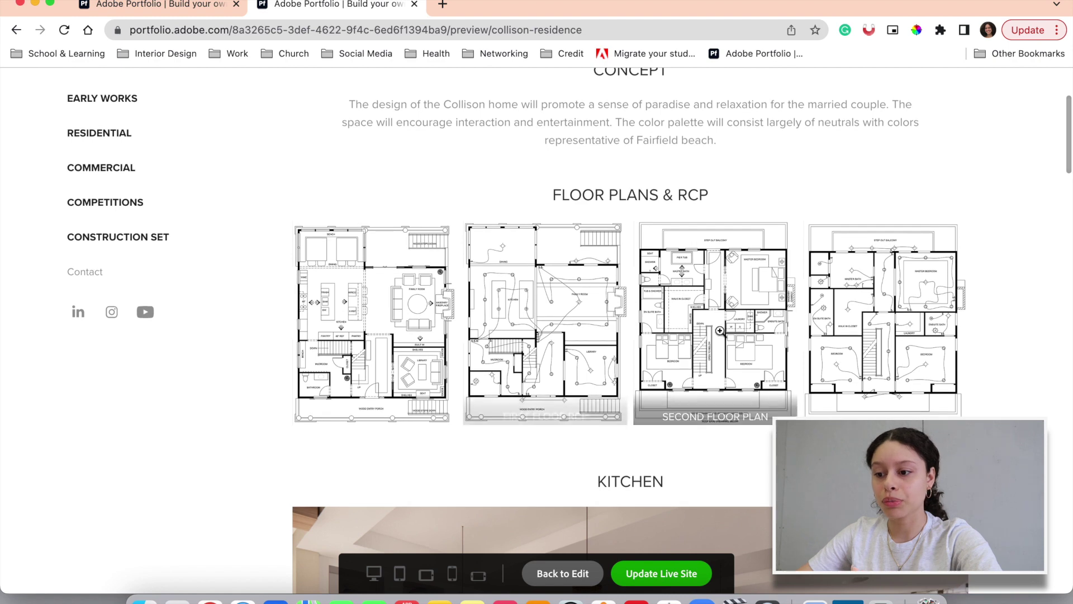
pyautogui.click(749, 342)
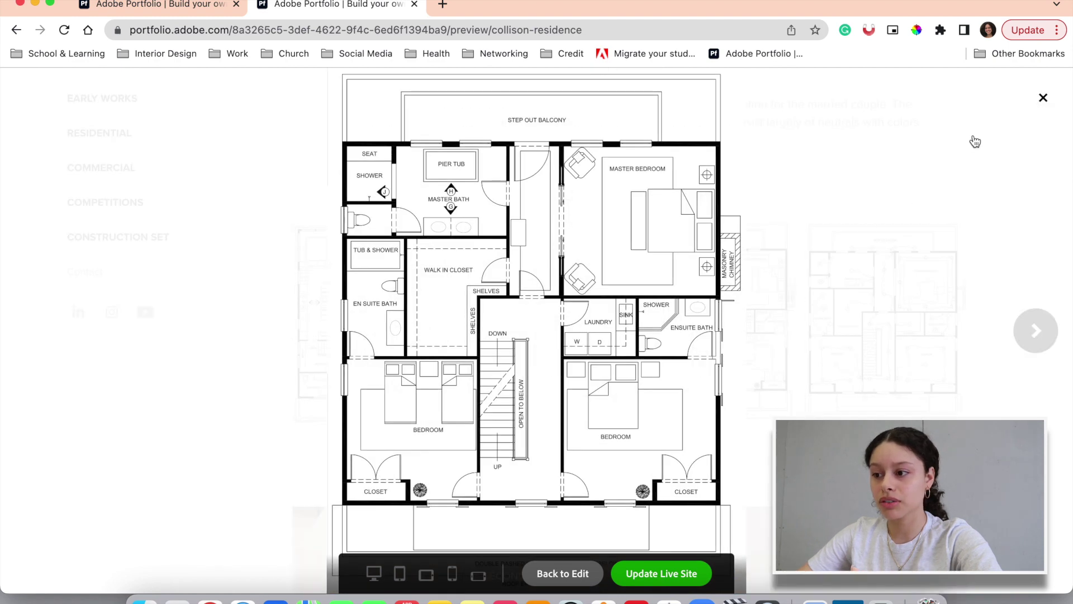
pyautogui.click(707, 302)
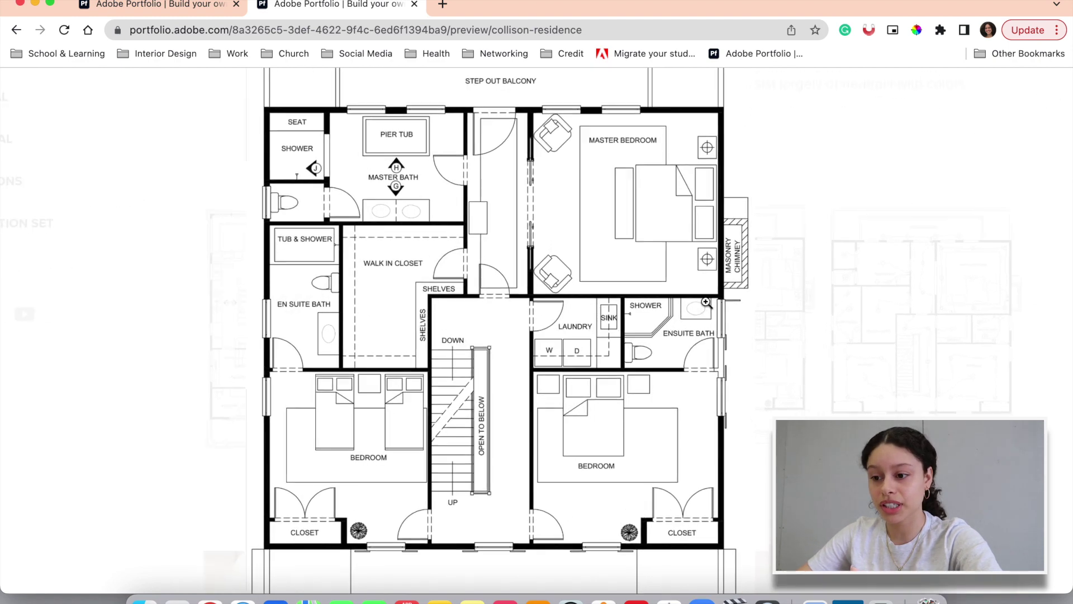
pyautogui.click(707, 302)
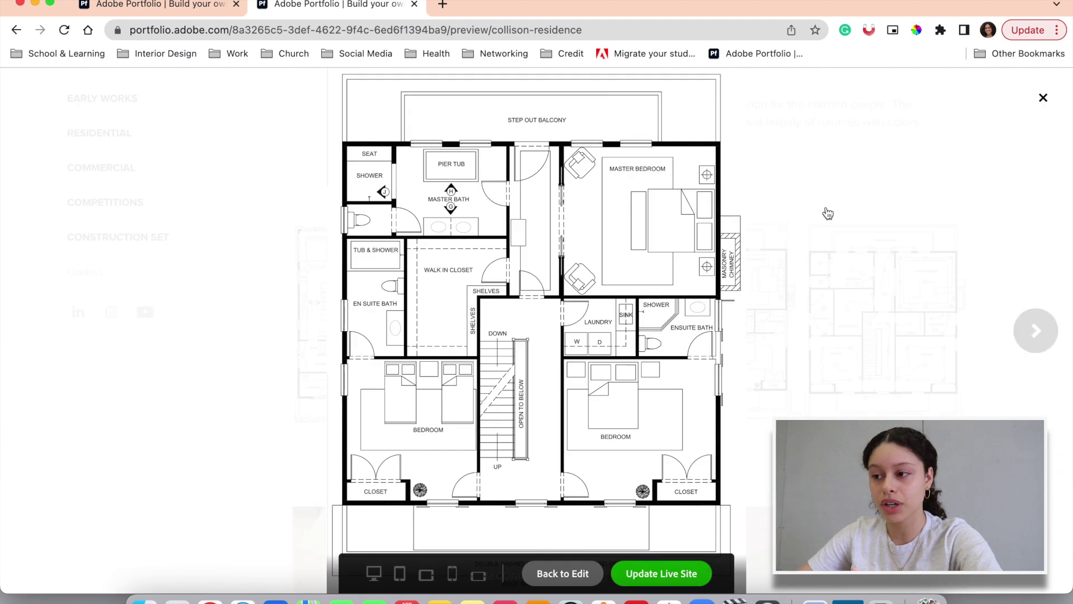
pyautogui.click(1041, 99)
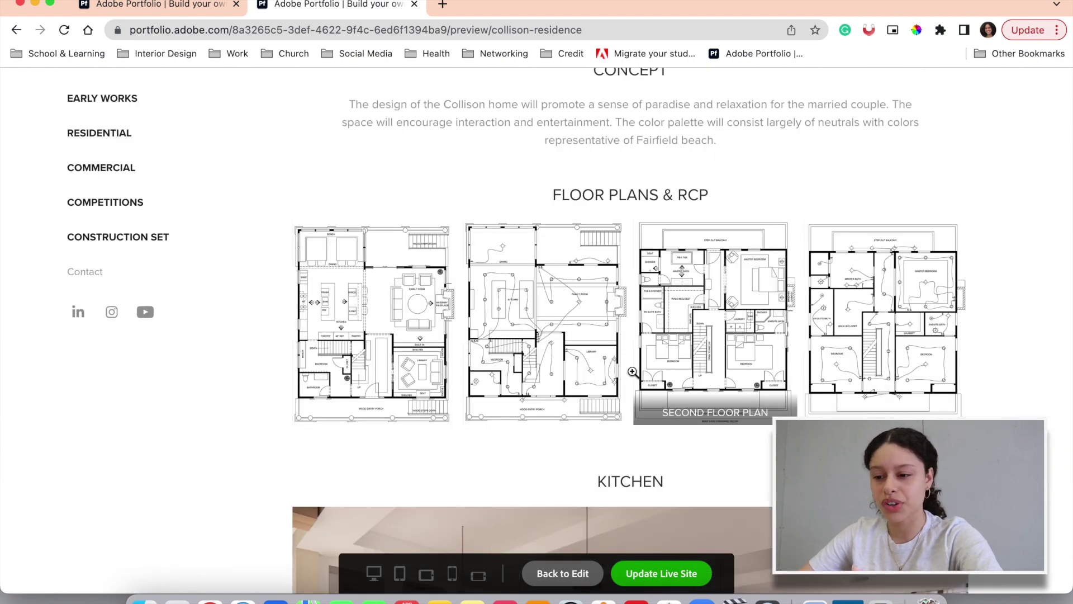
# Step: Return to the Residential projects, then go to the site's Contact page
pyautogui.scroll(-3, 631, 372)
pyautogui.scroll(-6, 632, 372)
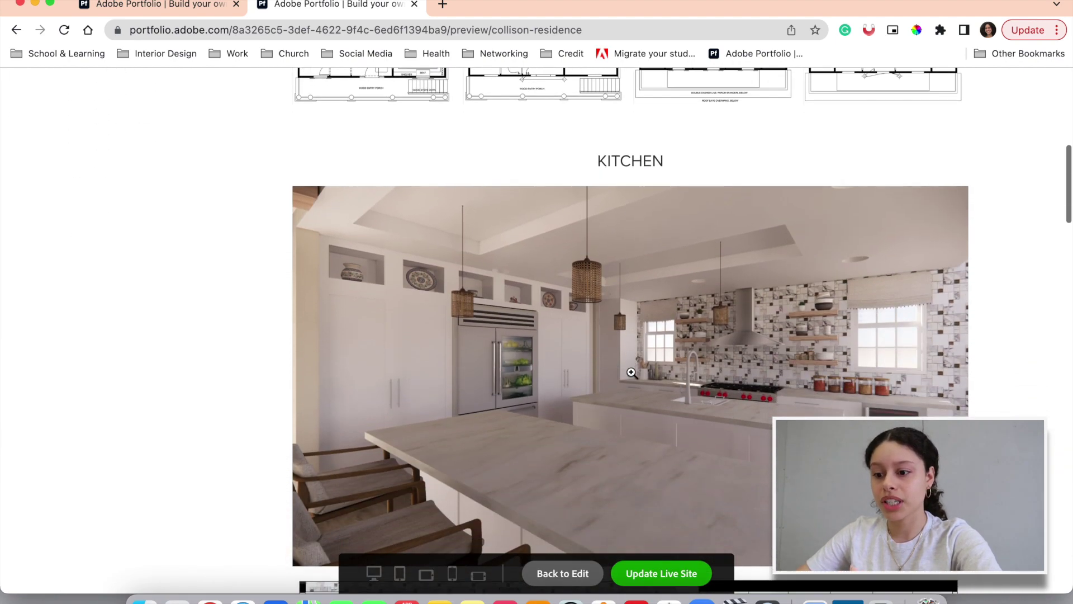
pyautogui.scroll(-4, 631, 372)
pyautogui.scroll(12, 631, 372)
pyautogui.scroll(3, 631, 372)
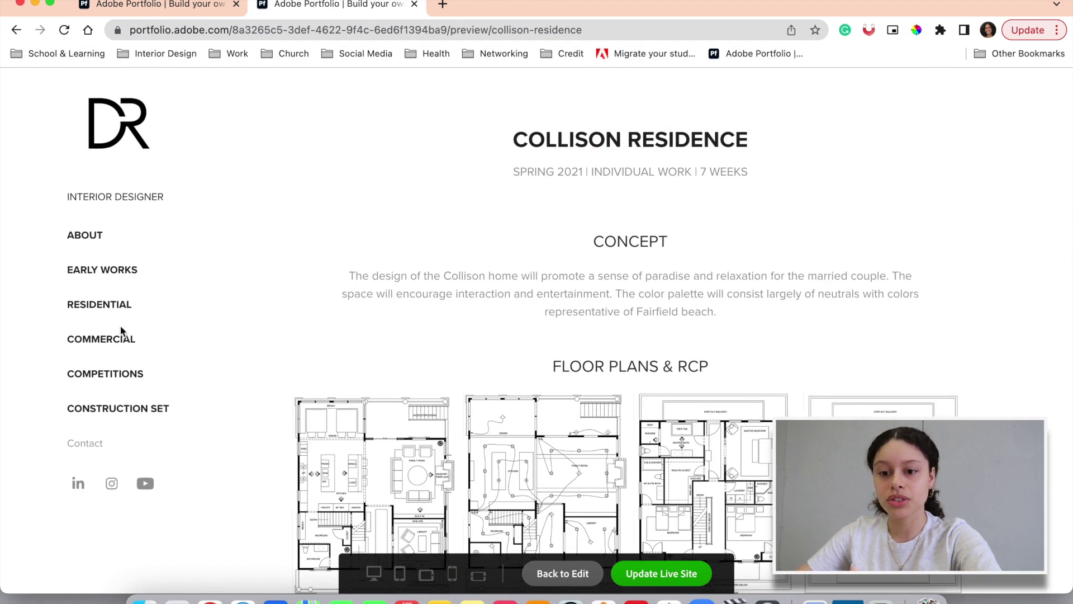
pyautogui.click(100, 305)
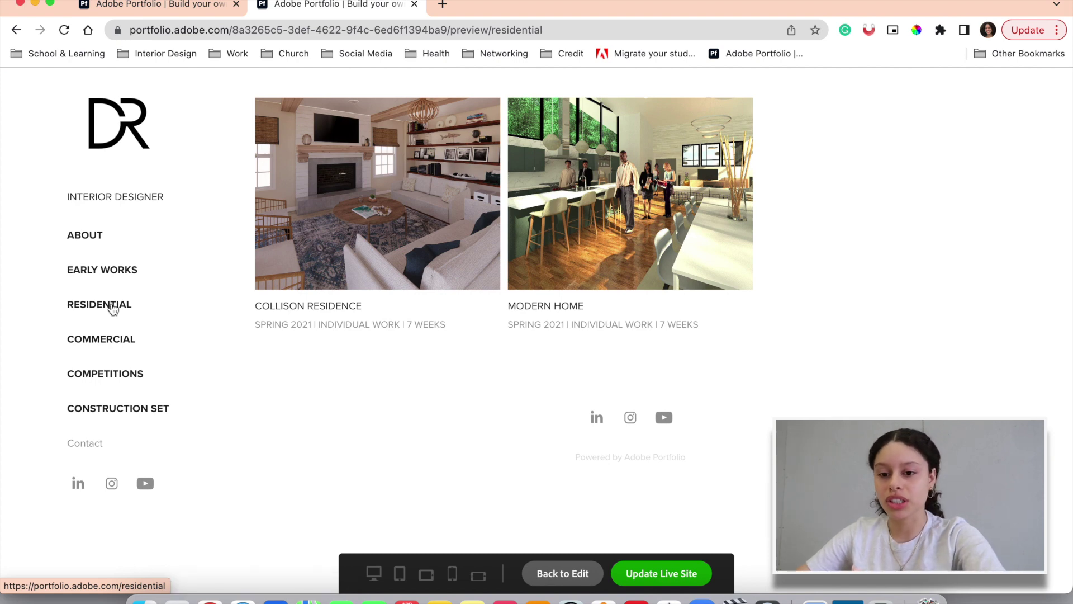
pyautogui.click(111, 309)
pyautogui.click(106, 408)
pyautogui.click(85, 444)
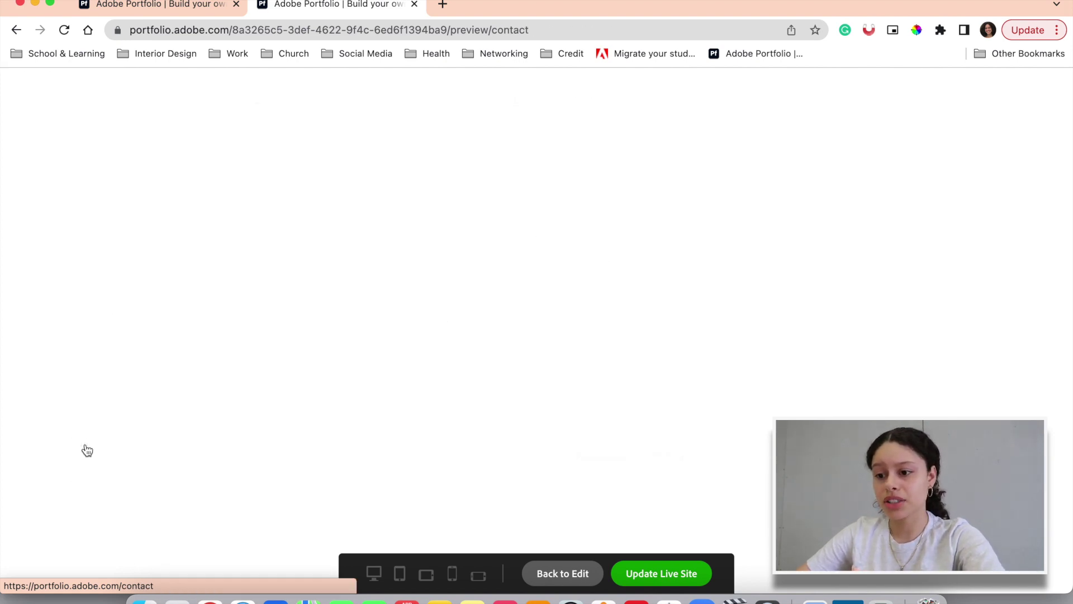